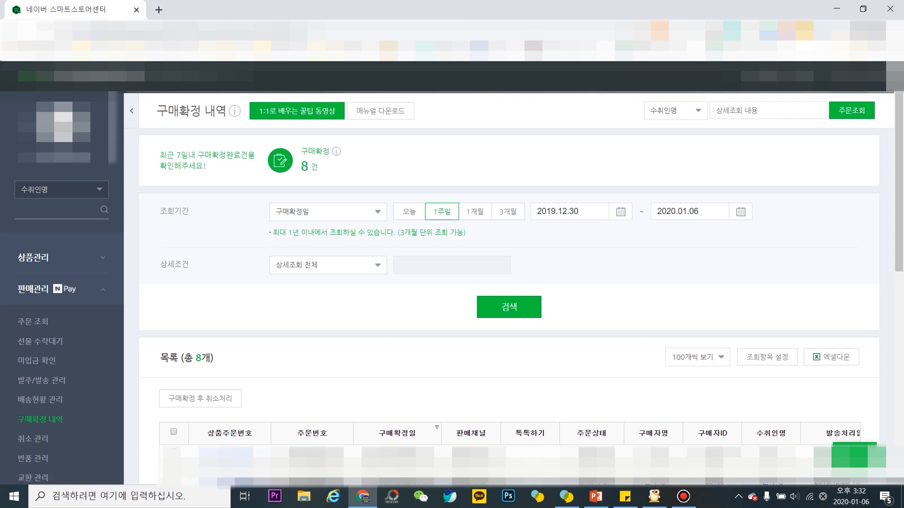
Search the purchase-confirmed orders (구매확정 내역) for the period 2019.12.01 to 2019.12.31.
left_click(620, 212)
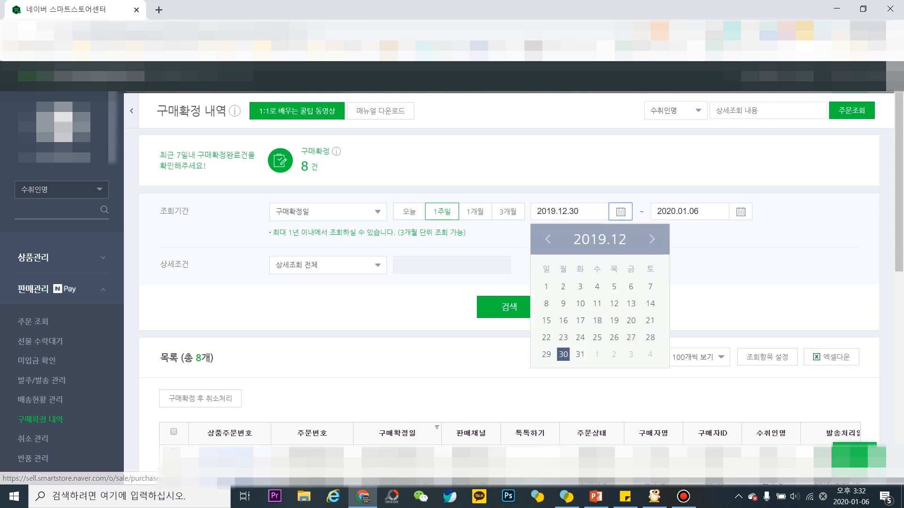
left_click(547, 239)
left_click(651, 239)
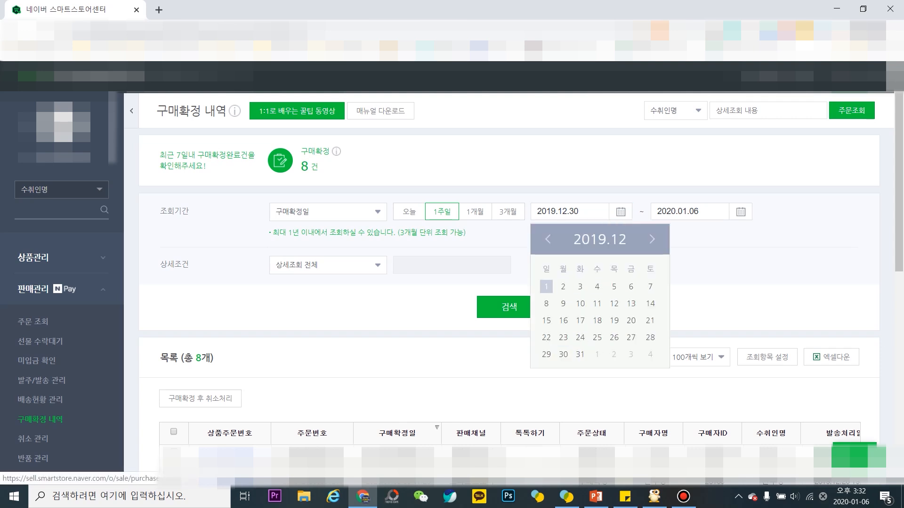
left_click(546, 286)
left_click(741, 212)
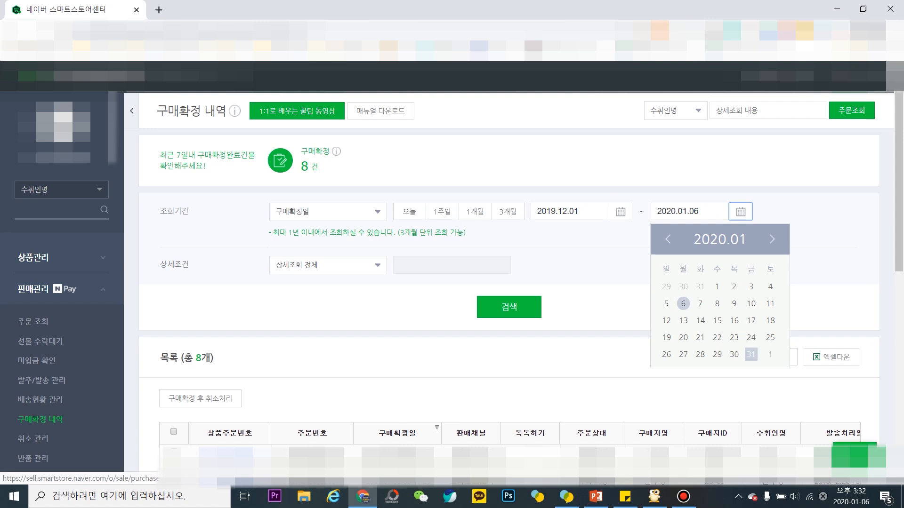
left_click(751, 354)
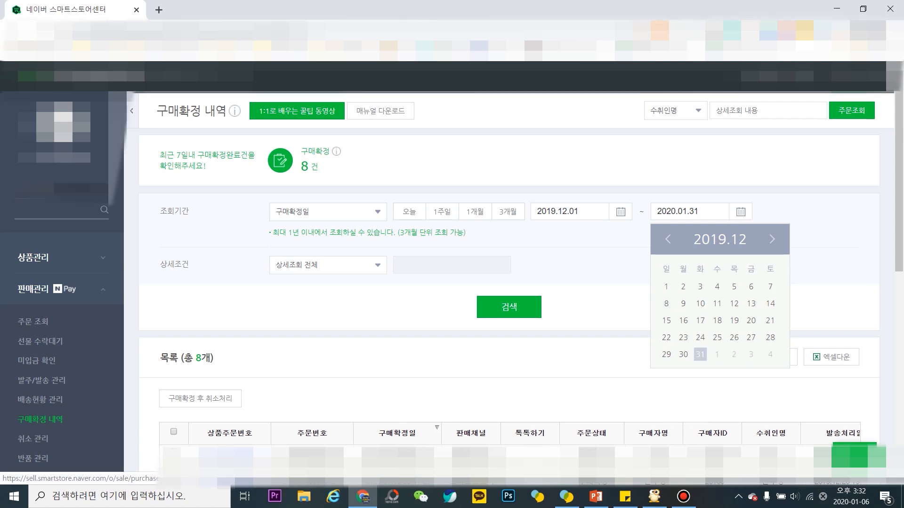
left_click(700, 354)
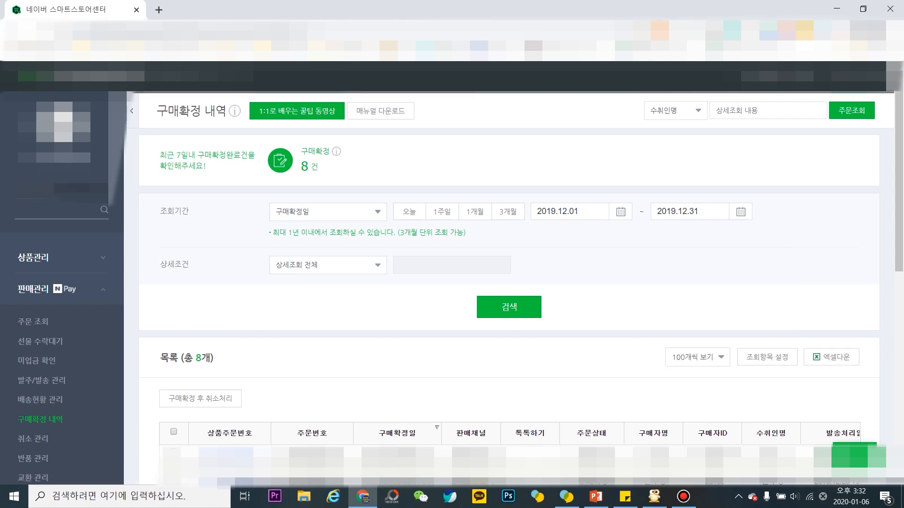
left_click(509, 308)
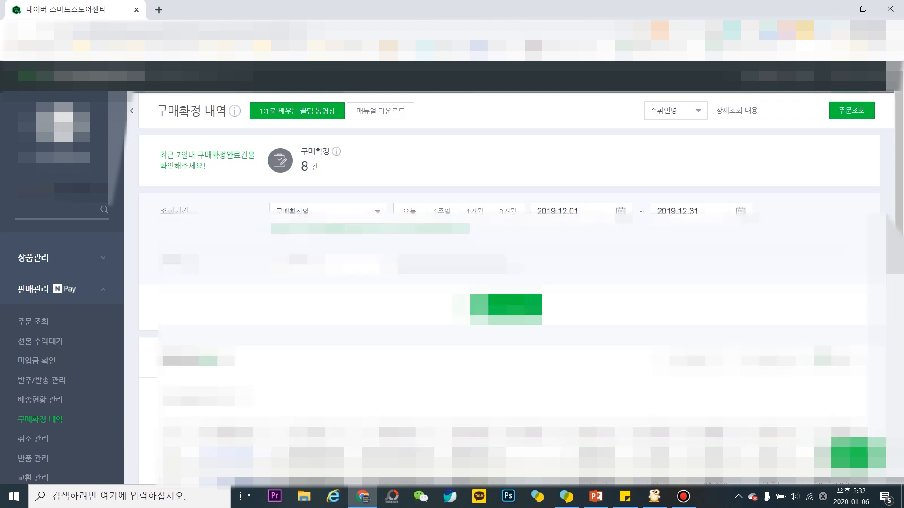
Select all orders in the purchase-confirmed list and download them as an Excel file.
scroll(508, 282, "down", 5)
scroll(508, 282, "up", 1)
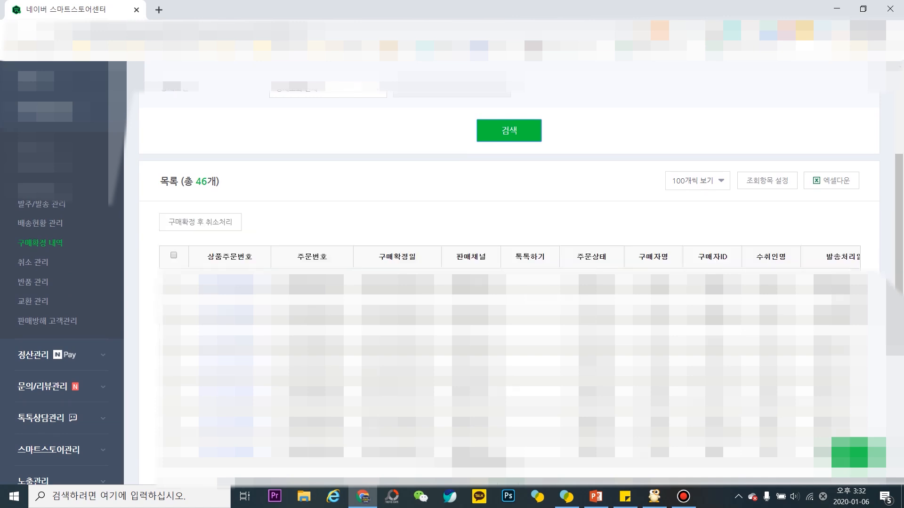
left_click(173, 256)
left_click(831, 181)
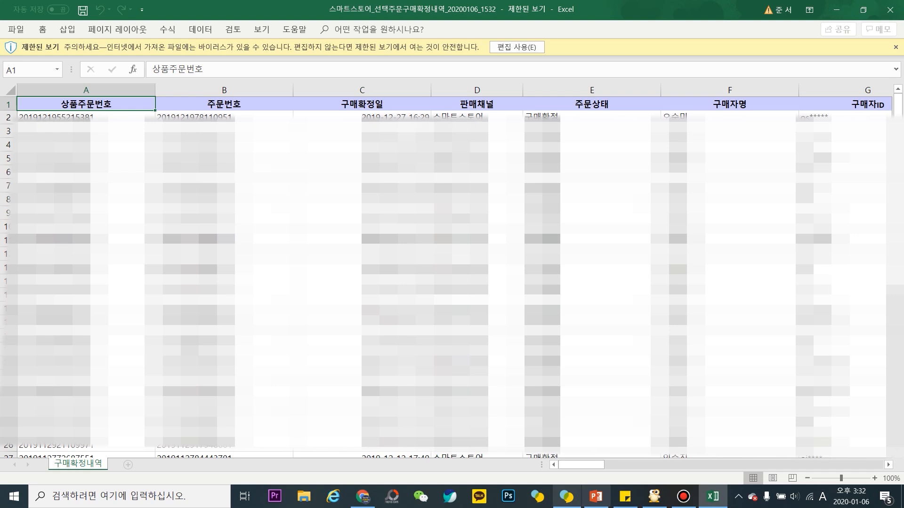
Switch to the 바른직구 My Page in the browser and download the business history (사업자용 내역) for shipping dates 20191201 to 20191231.
left_click(596, 496)
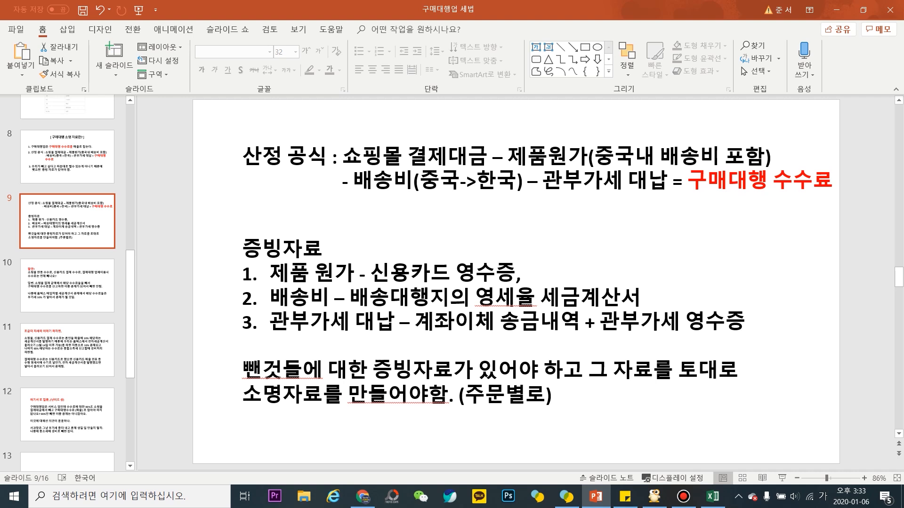
key("alt+Tab")
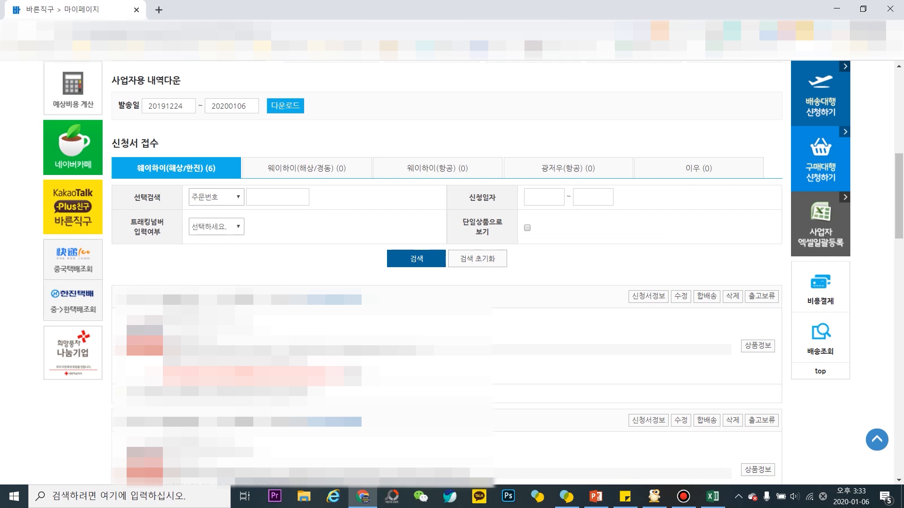
left_click(181, 106)
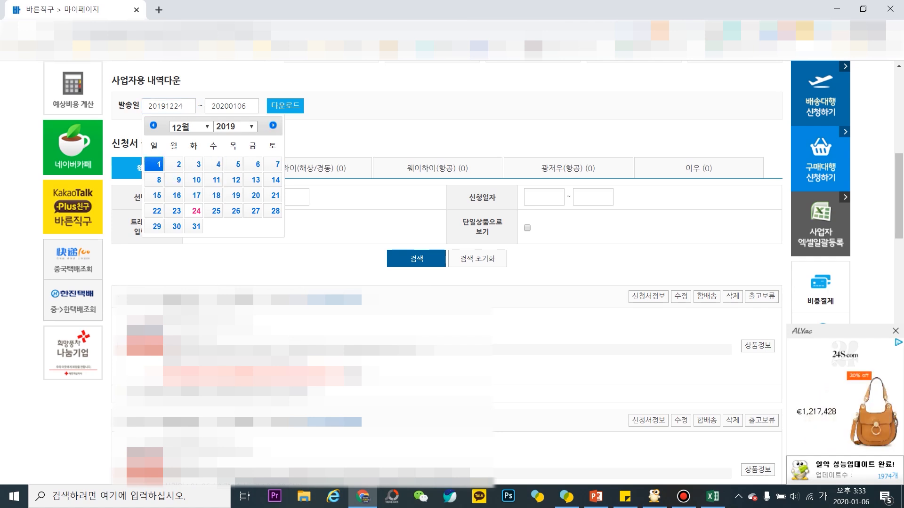
left_click(154, 165)
left_click(243, 106)
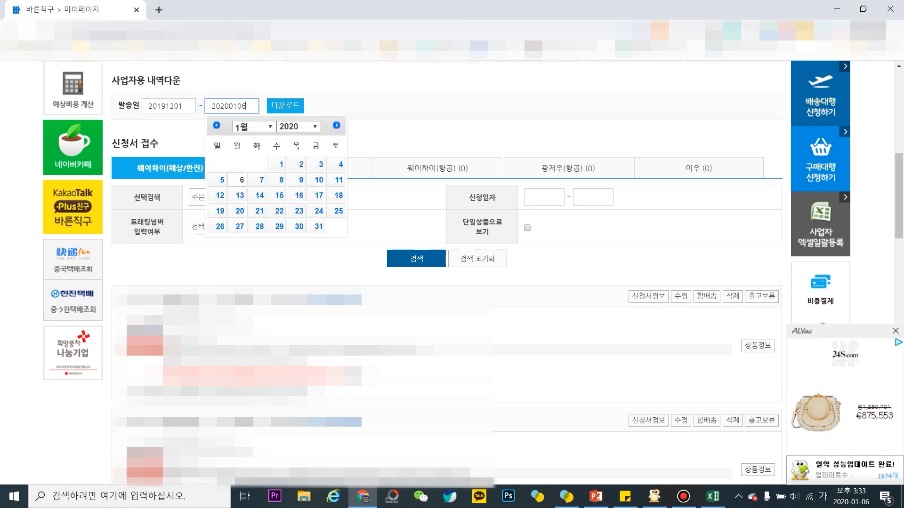
left_click(253, 127)
left_click(254, 275)
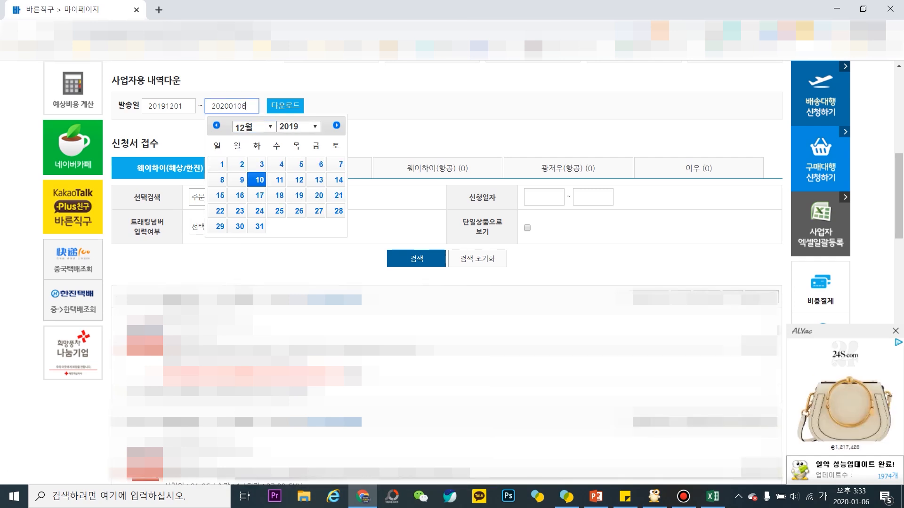
left_click(257, 227)
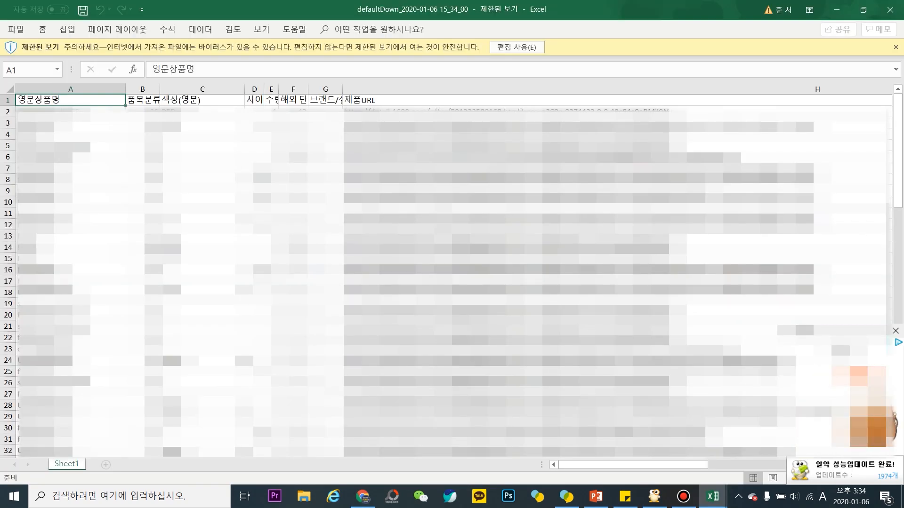
Examine the columns of the downloaded shipping sheet, from the English product name (영문상품명) across to 간이통관.
left_click(202, 112)
left_click(293, 112)
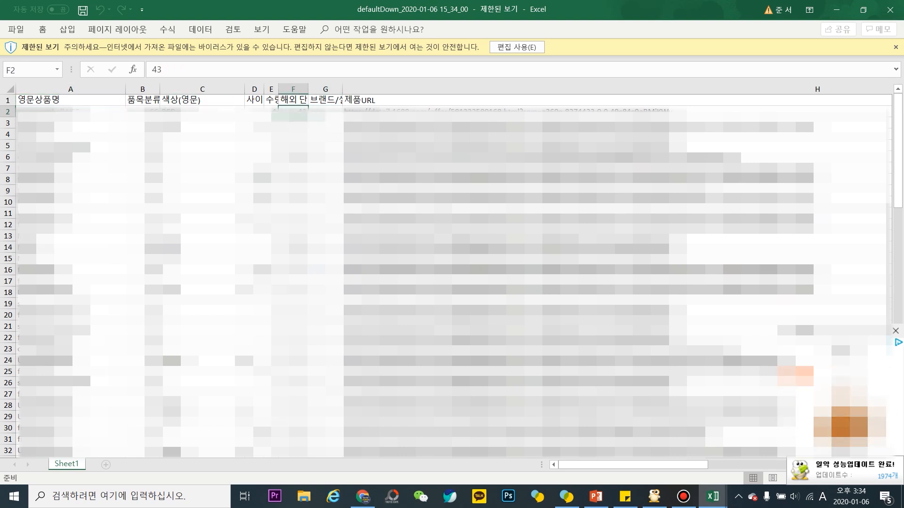
key("Right")
key("Right")
key("Left")
key("Left")
key("Left")
key("Left")
key("Left")
key("Left")
key("Left")
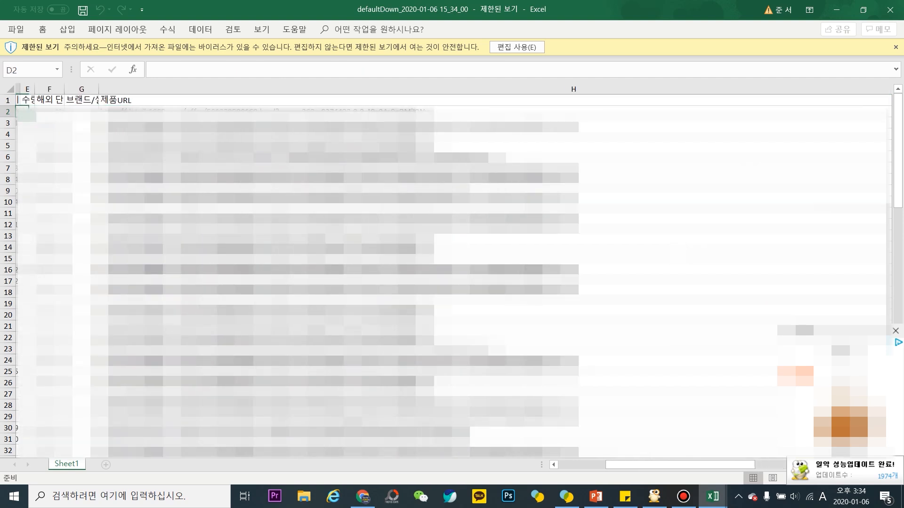
key("Right")
key("Right")
key("Right")
key("Right")
key("Right")
key("Right")
key("Right")
key("Right")
key("Right")
key("Right")
key("Right")
key("Right")
key("Right")
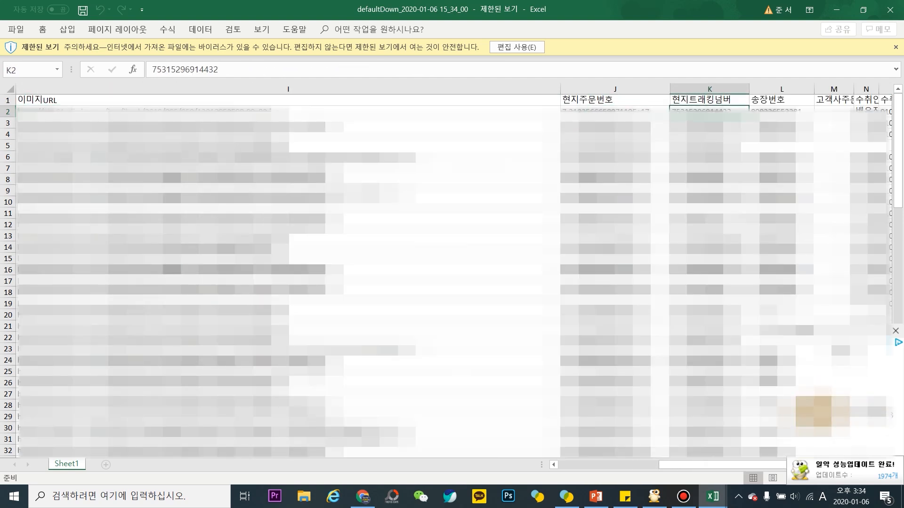
key("Right")
key("Right")
key("Right")
key("Right")
key("Right")
key("Right")
key("Right")
key("Right")
key("Right")
key("Right")
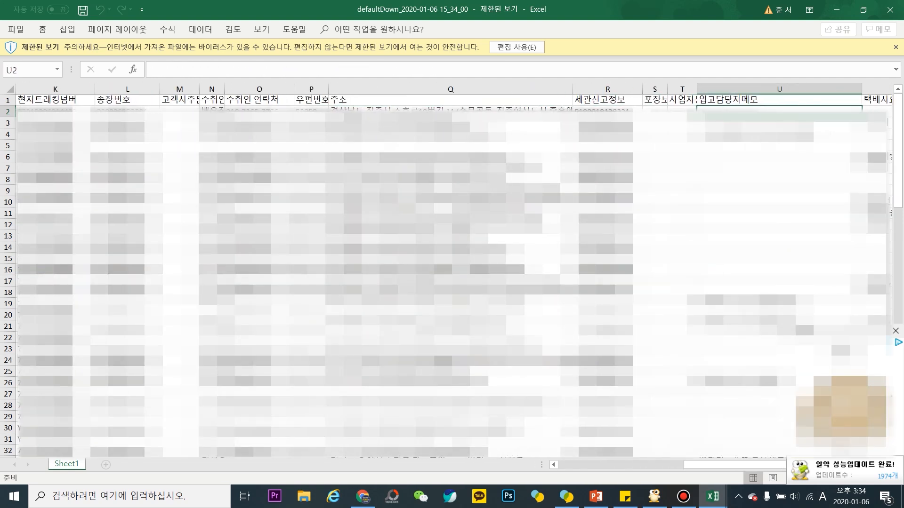
key("Right")
key("Right")
key("Left")
key("Left")
key("Left")
key("Left")
key("Left")
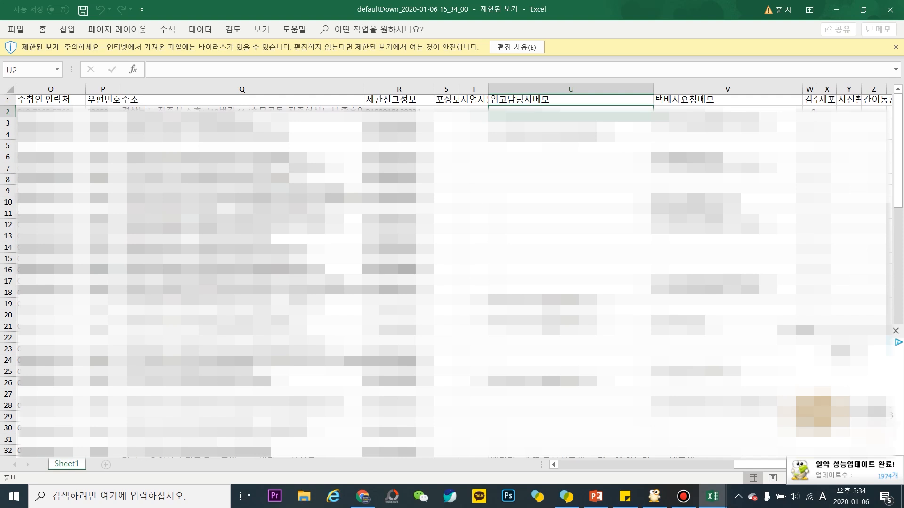
key("Right")
key("Right")
key("Right")
key("Right")
key("Right")
key("Right")
key("Right")
key("Right")
key("Right")
key("Right")
key("Left")
key("Left")
key("Left")
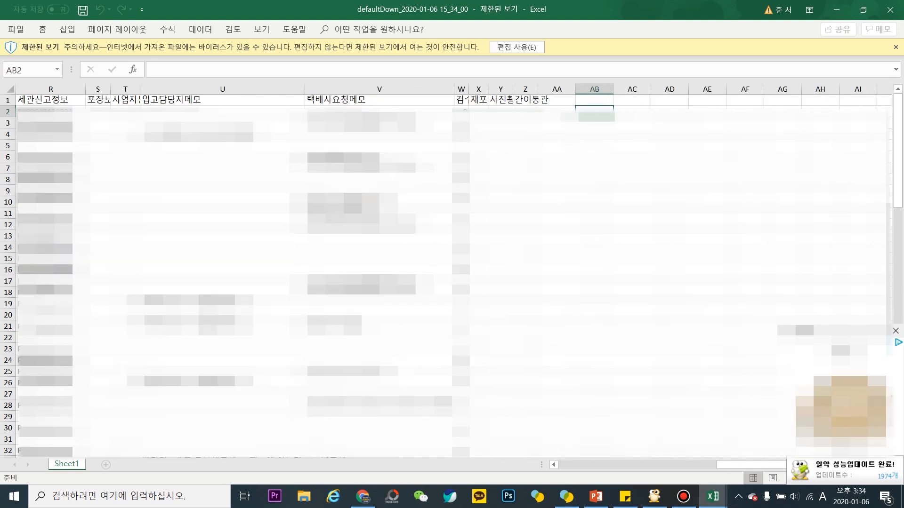
Enable editing of the downloaded workbook and enter the header 실제배송비 in cell AB1.
key("Up")
key("Left")
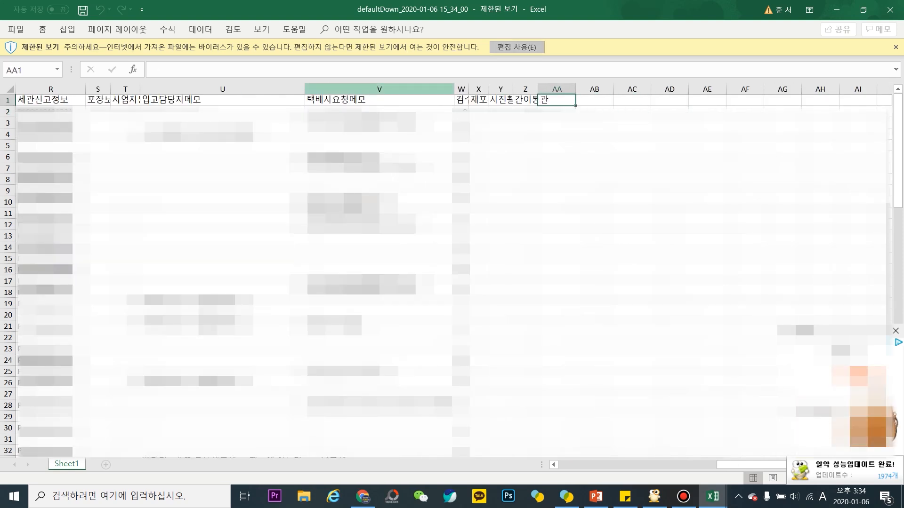
left_click(517, 47)
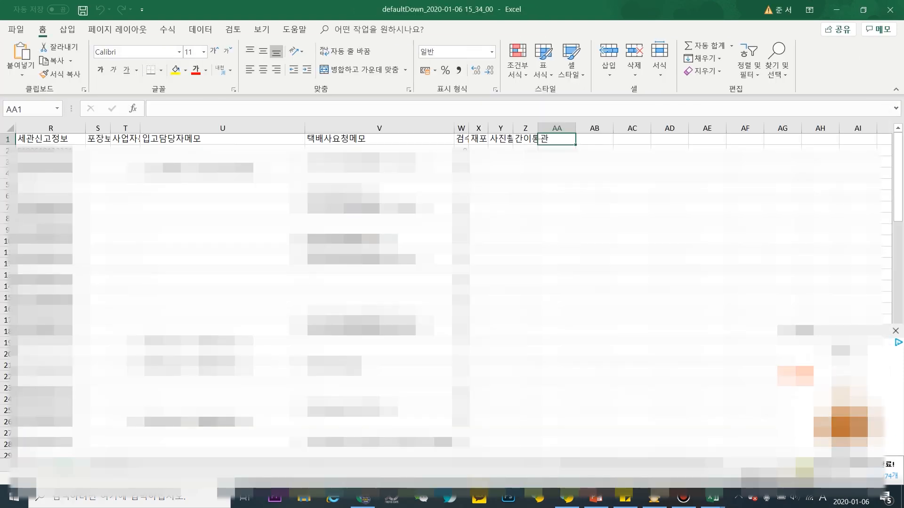
key("Right")
key("Right")
key("Left")
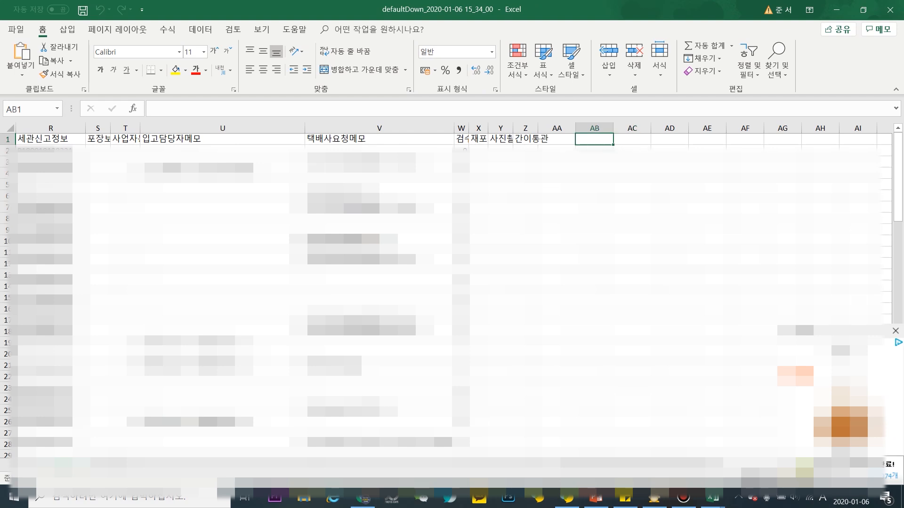
key("Hangul")
type("실제 ㅂㅐ송비")
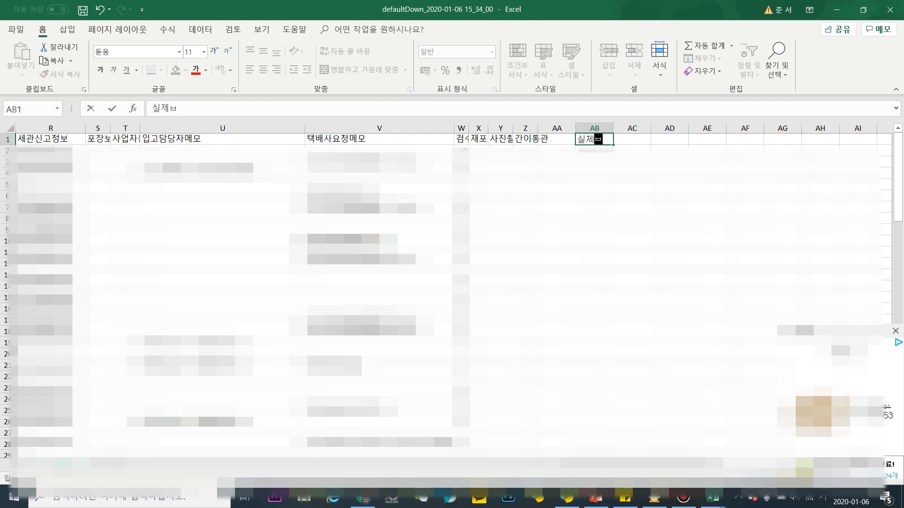
key("Tab")
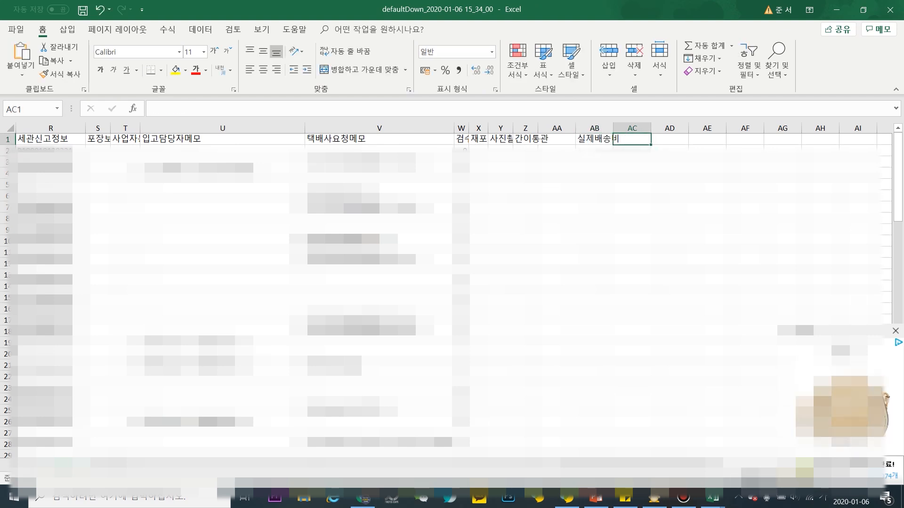
Enter the header 제품원가 (원화) in cell AC1 and fit column AC to its text.
type("제품원가")
type(" (원화")
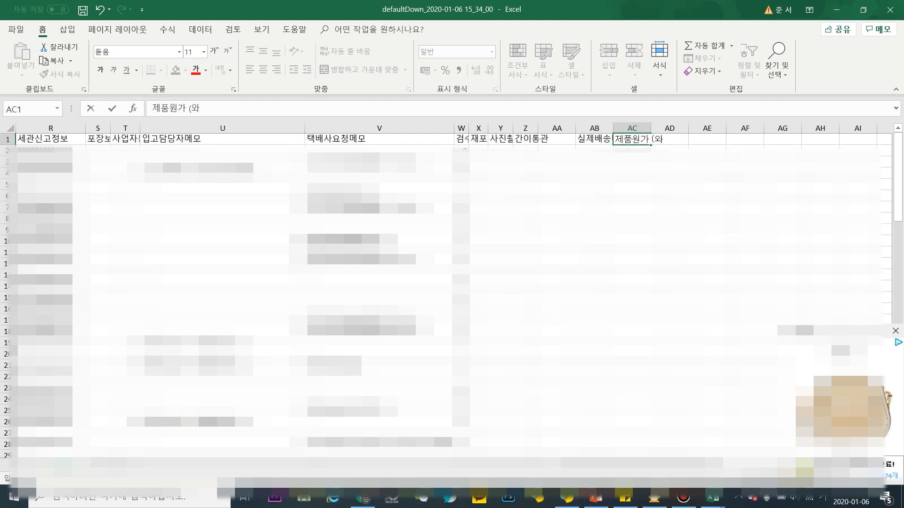
type(")")
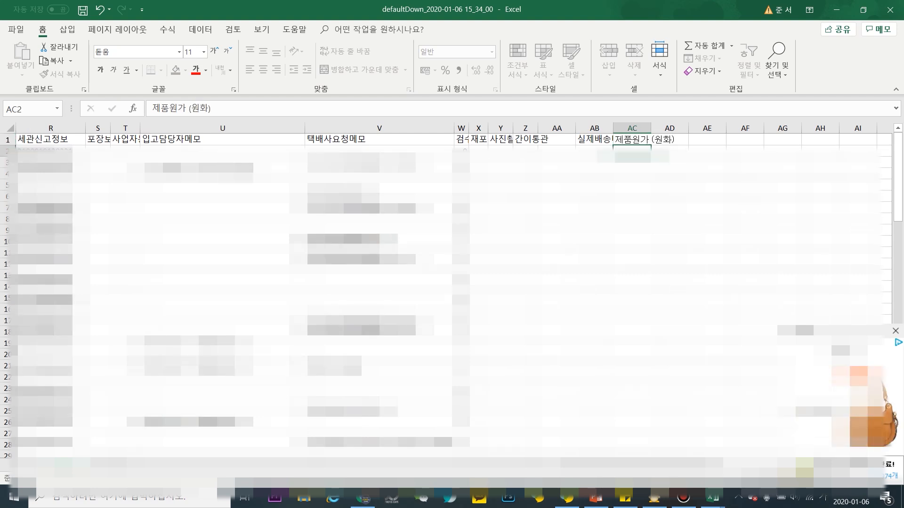
key("Tab")
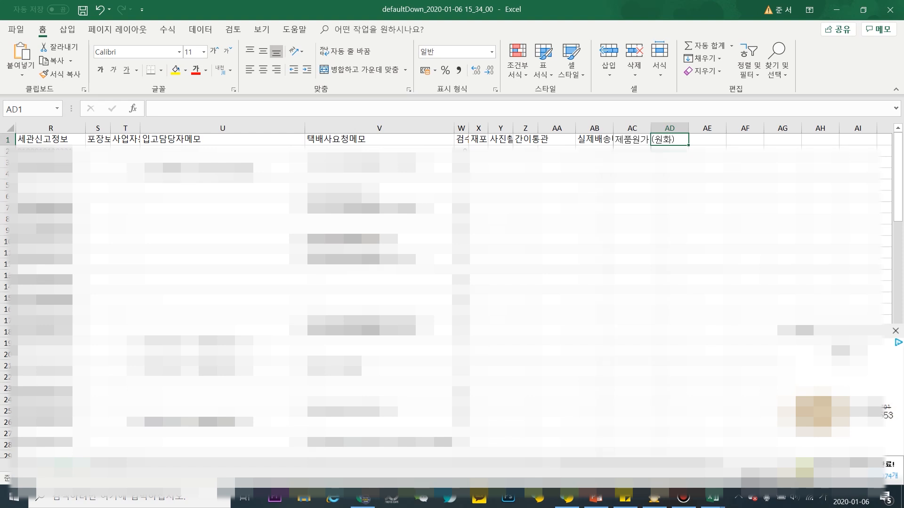
double_click(650, 128)
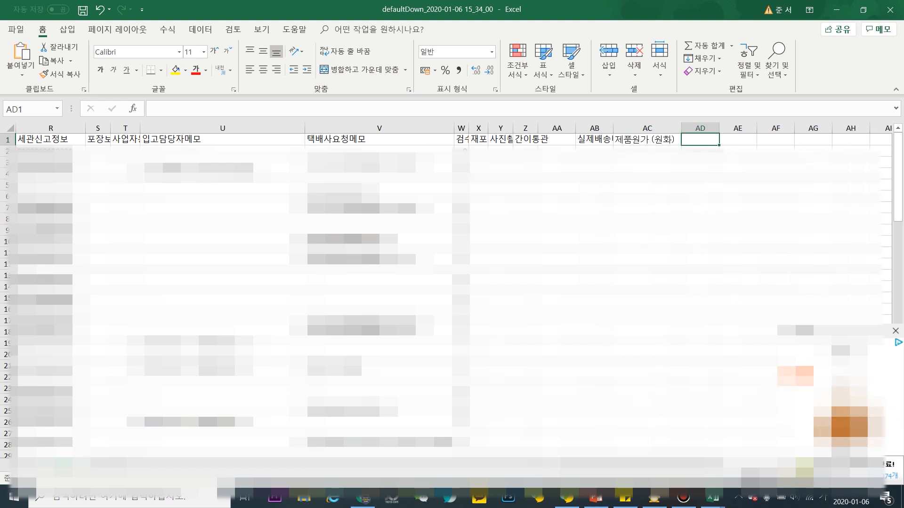
Enter the header 관부가세금액 in cell AD1.
type("관부가세")
type("금액")
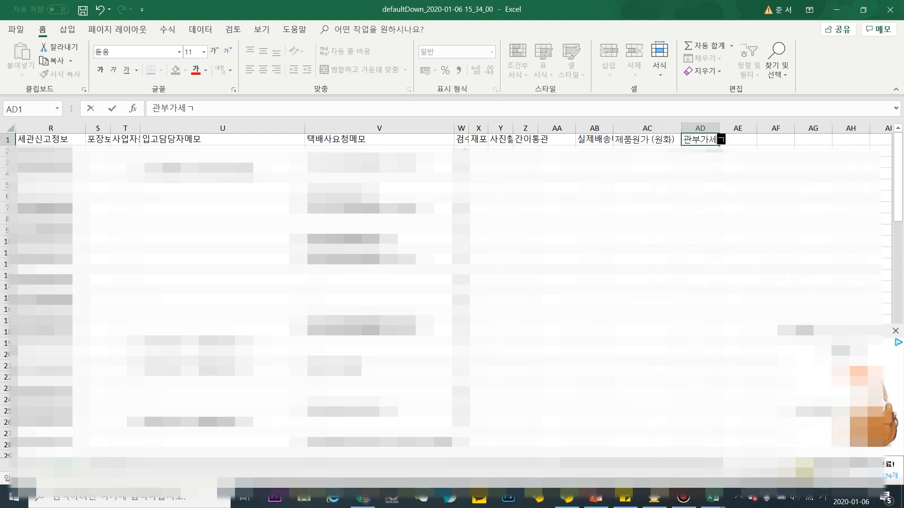
key("Return")
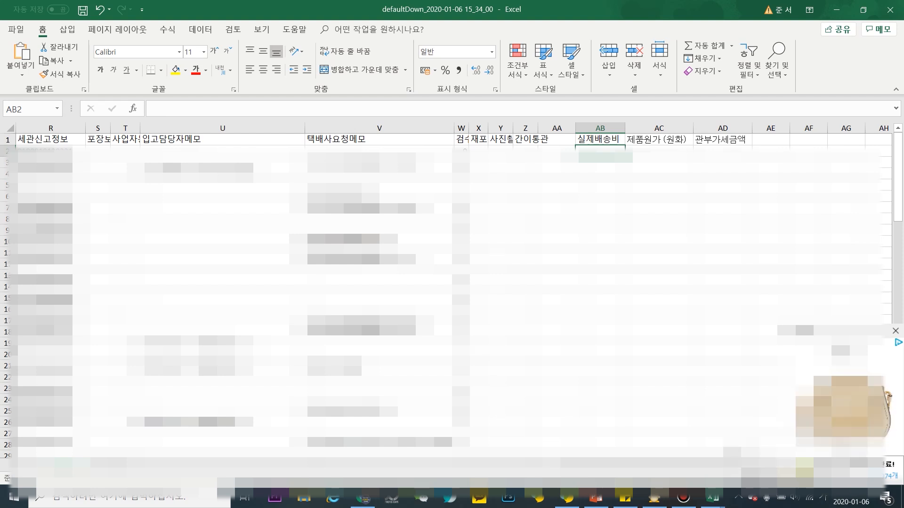
Review the shipping sheet's columns from the first one and select the first invoice number under 송장번호 (L2).
scroll(451, 291, "left", 10)
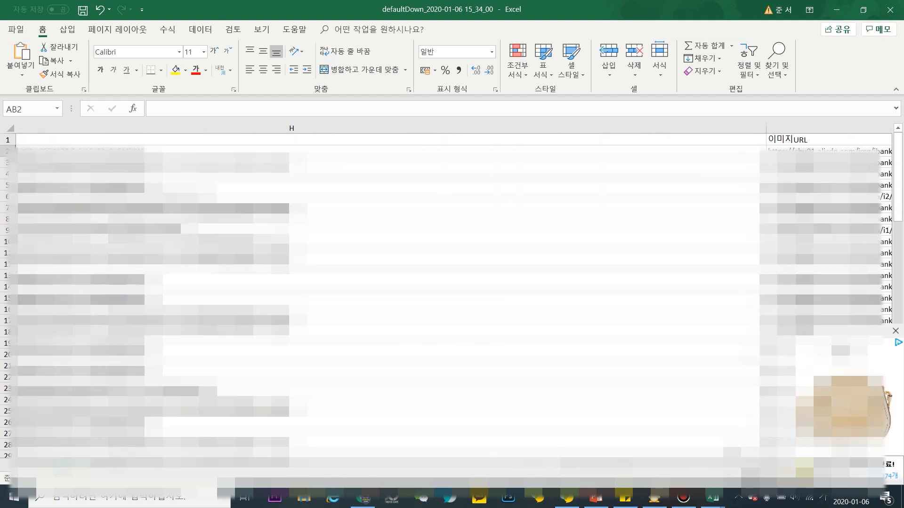
scroll(451, 292, "left", 6)
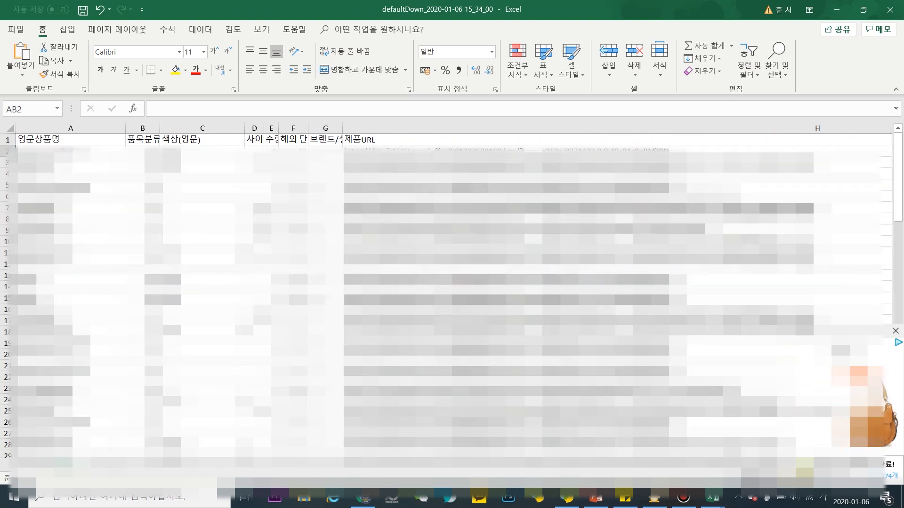
scroll(452, 292, "right", 10)
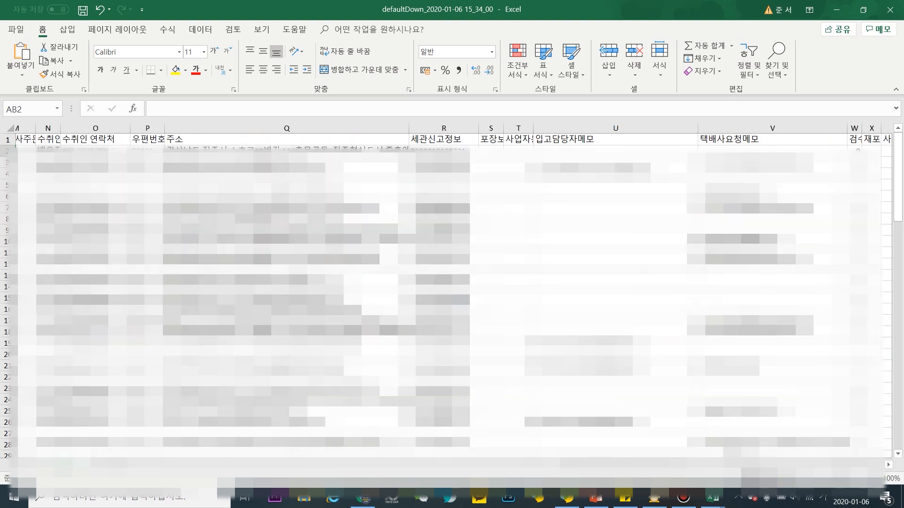
scroll(452, 292, "left", 1)
left_click(48, 151)
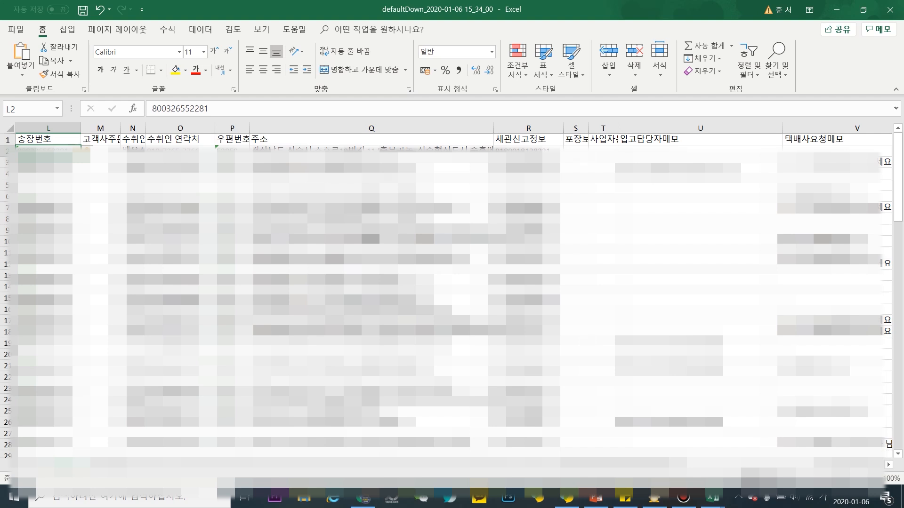
Insert a new column before 실제배송비, enter the header 쇼핑몰 결제대금 in AB1 and fit the column to its text.
key("Right")
key("Right")
key("Right")
key("Right")
key("Right")
key("Right")
key("Right")
key("Right")
key("Right")
key("Right")
key("Right")
key("Right")
key("Right")
key("Right")
key("Right")
key("Right")
key("Right")
key("Right")
key("Right")
key("Right")
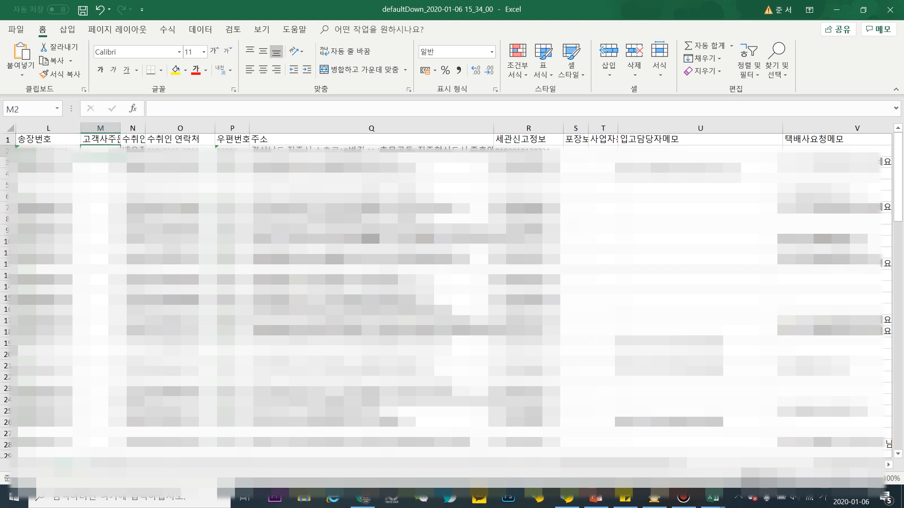
key("Left")
key("Left")
key("Left")
key("Left")
key("Left")
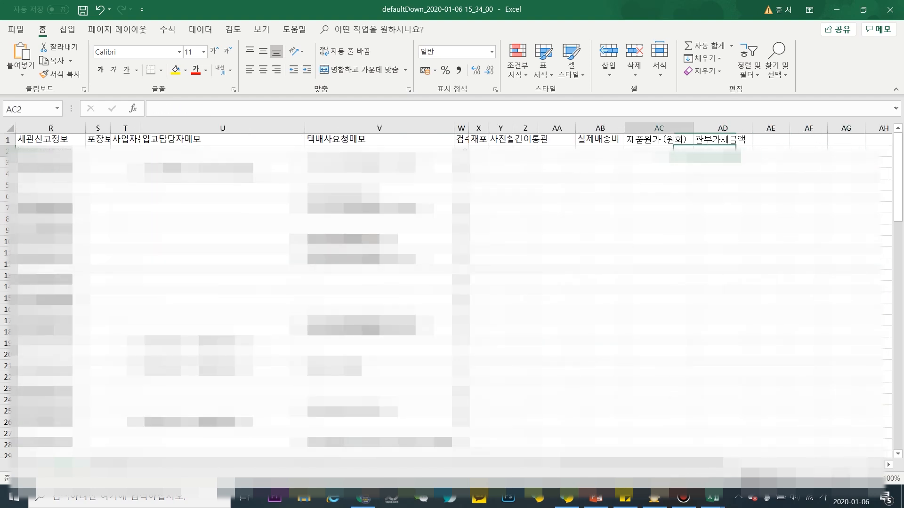
key("ctrl+space")
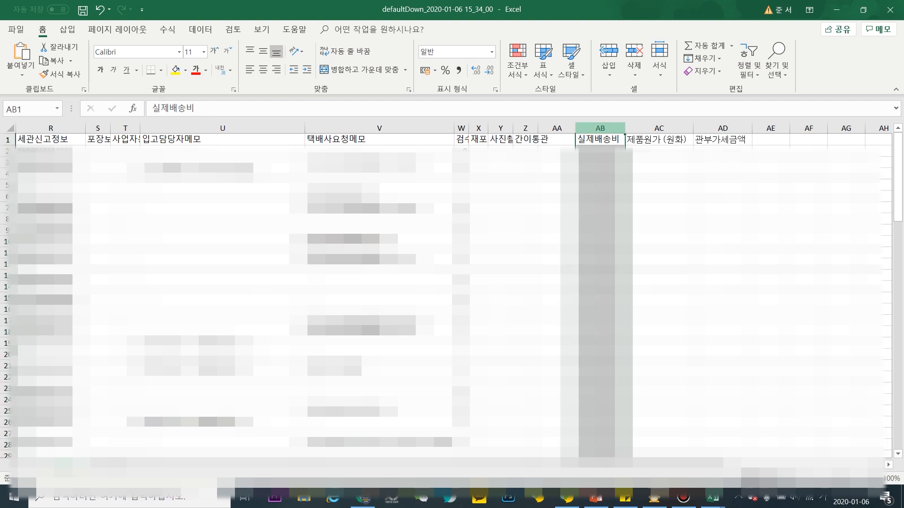
key("ctrl+shift+plus")
key("Up")
type("쇼")
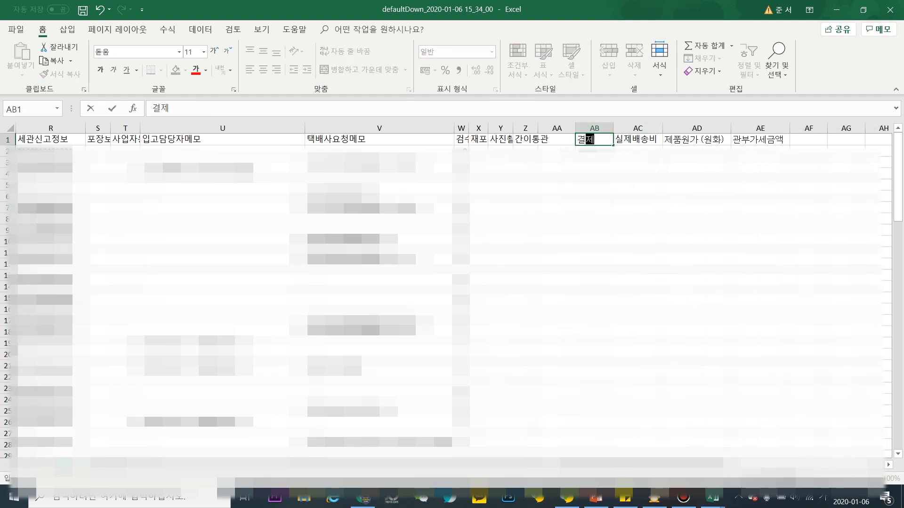
type("핑몰 결제금액")
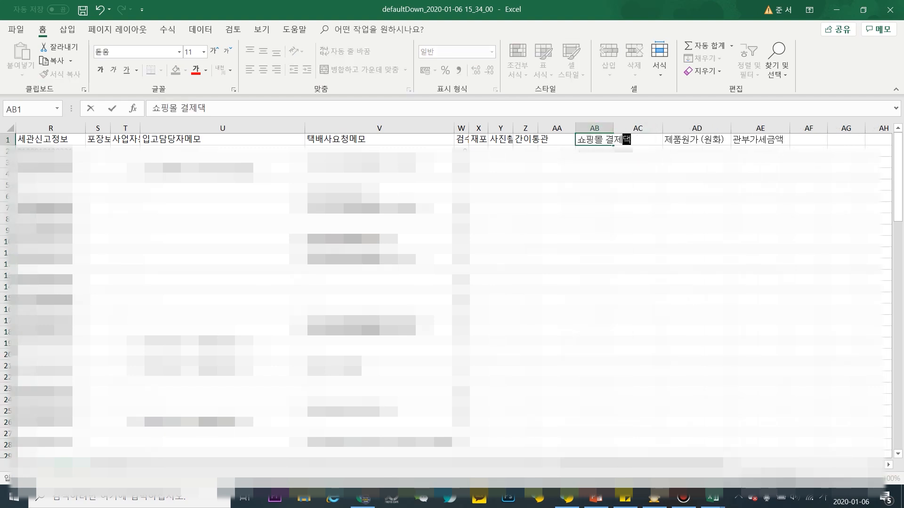
key("Return")
double_click(613, 128)
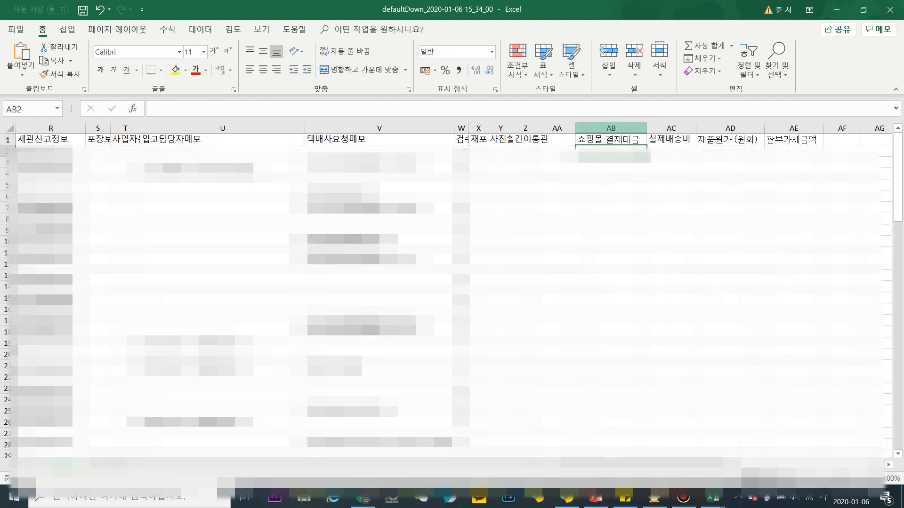
Delete the 실제배송비 column between 쇼핑몰 결제대금 and 제품원가 (원화).
left_click(612, 128)
left_click(730, 139)
left_click(671, 128)
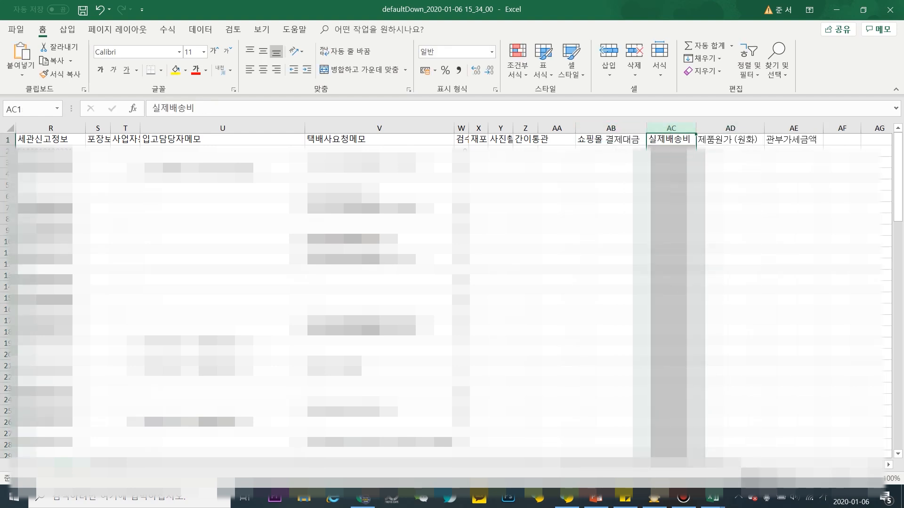
left_click(730, 140)
left_click(671, 139)
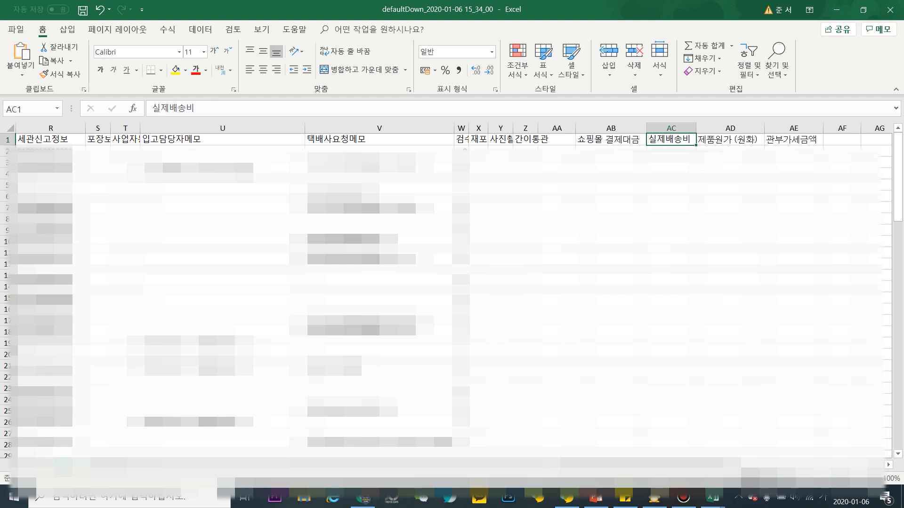
left_click(671, 128)
key("ctrl+minus")
Insert a column before 관부가세금액 and enter the header 실제 배송비 in AD1.
left_click(744, 128)
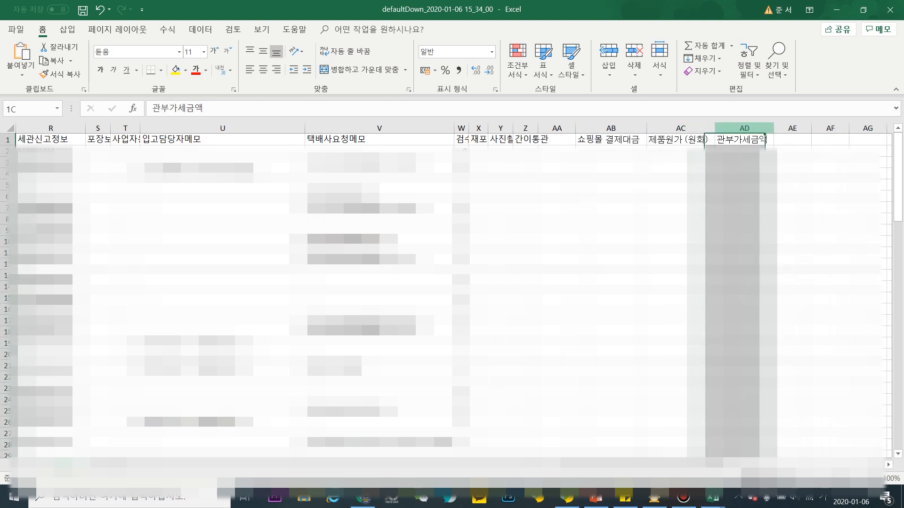
key("ctrl+shift+plus")
double_click(744, 139)
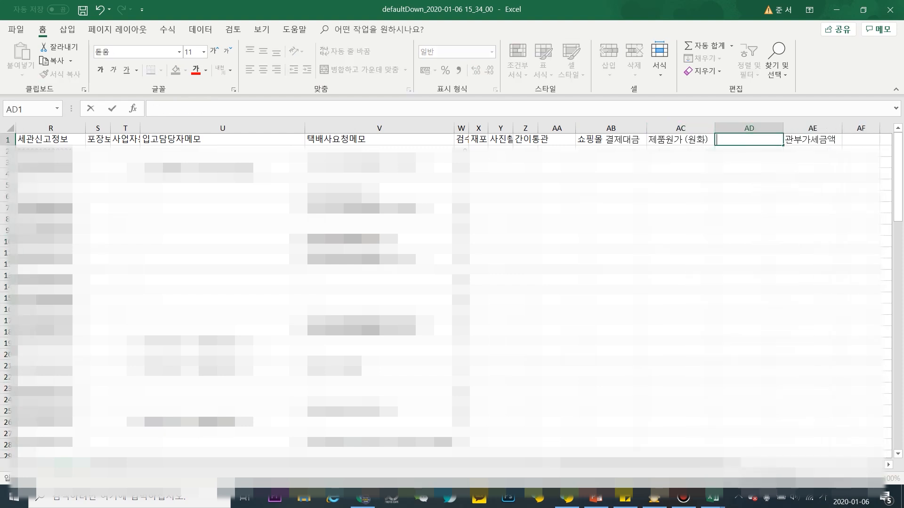
type("실제 배송비")
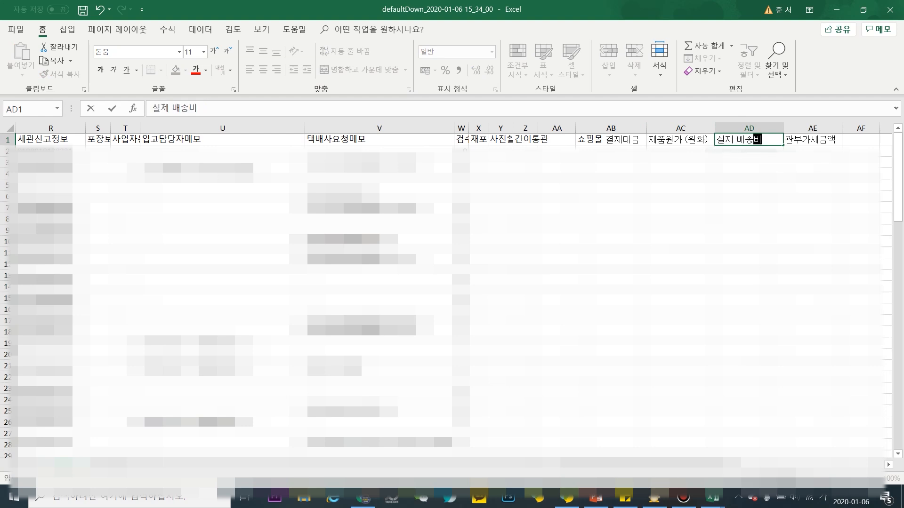
key("Return")
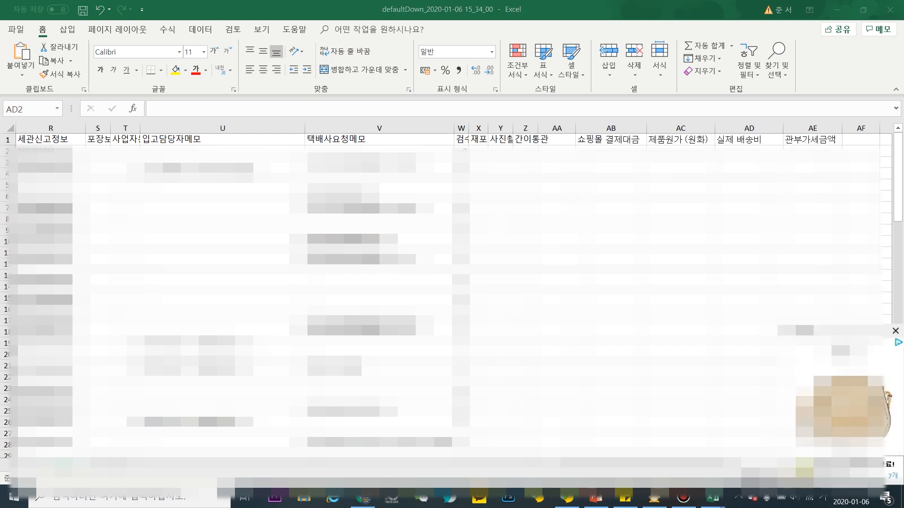
Enter the sample payment amount 10000 in AB2 and the product cost 2000 in AC2.
left_click(611, 151)
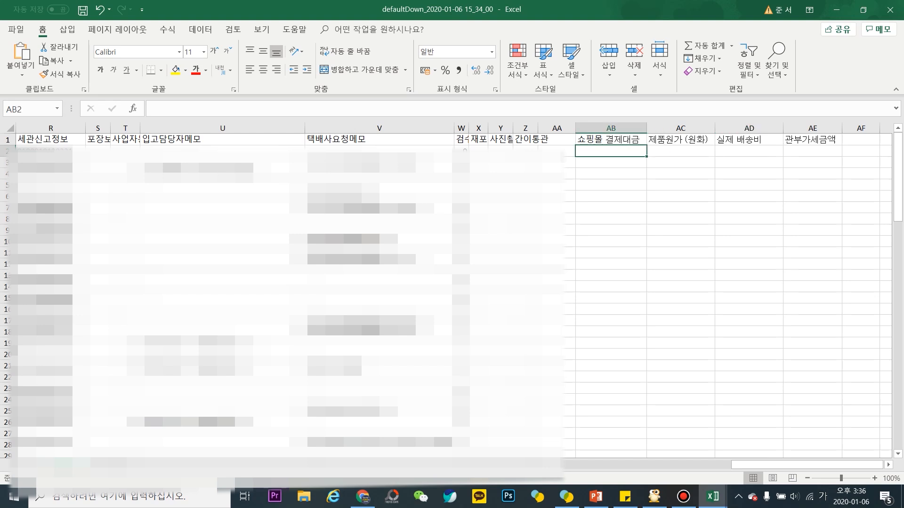
type("10000")
key("Return")
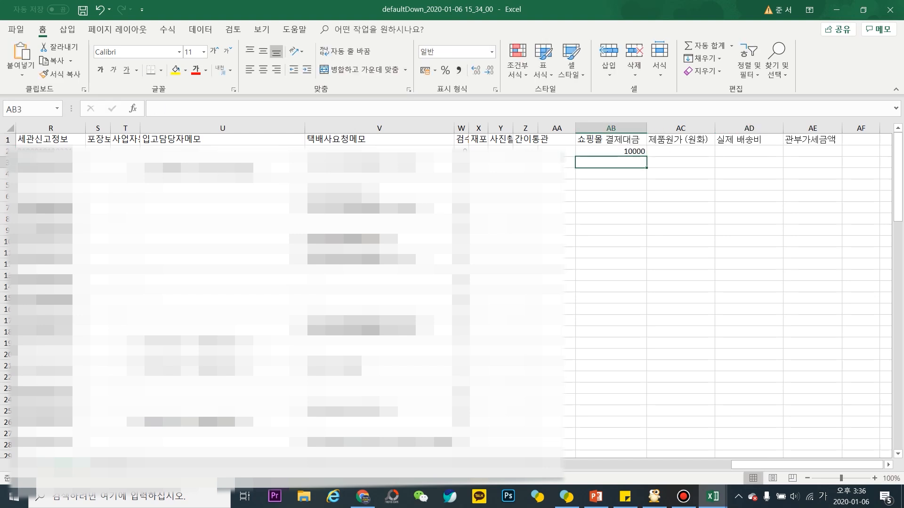
key("Up")
key("Right")
type("20000")
key("BackSpace")
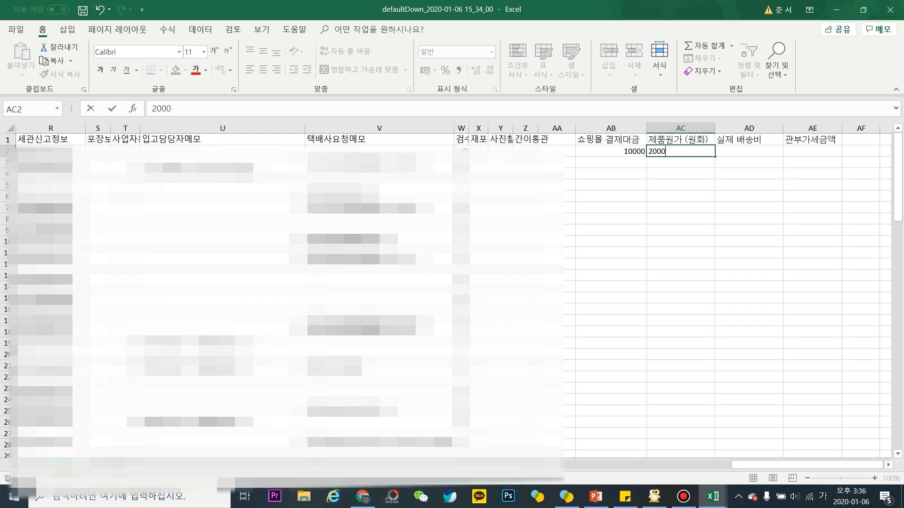
key("Return")
Enter 6000 as the actual shipping cost in AD2 and 0 as the customs amount in AE2.
key("Right")
type("6000")
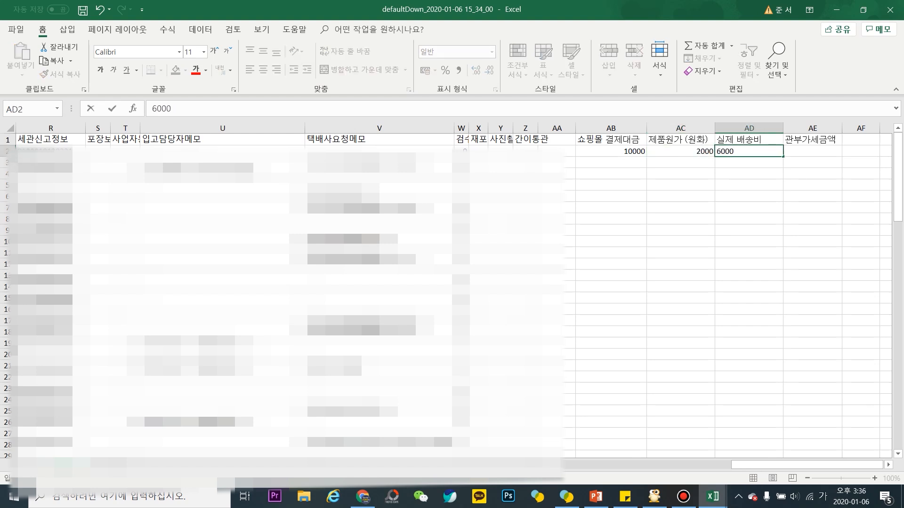
key("Return")
key("Up")
key("Right")
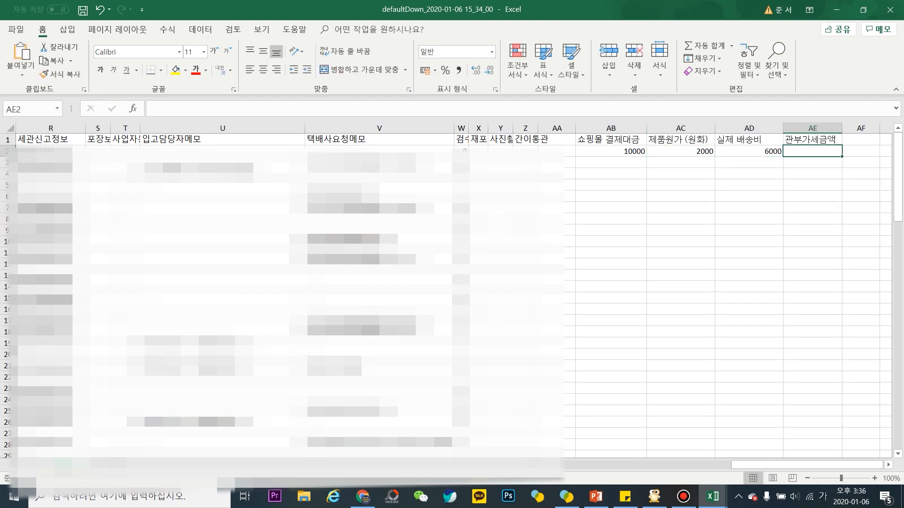
type("0")
key("Right")
Enter the header 구매대행수수료 in cell AF1.
key("Up")
type("구매대행수수료")
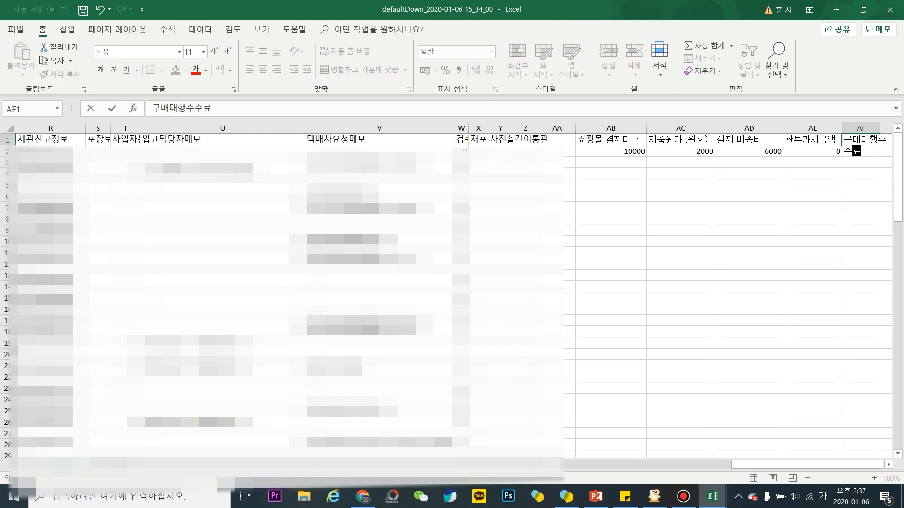
key("Return")
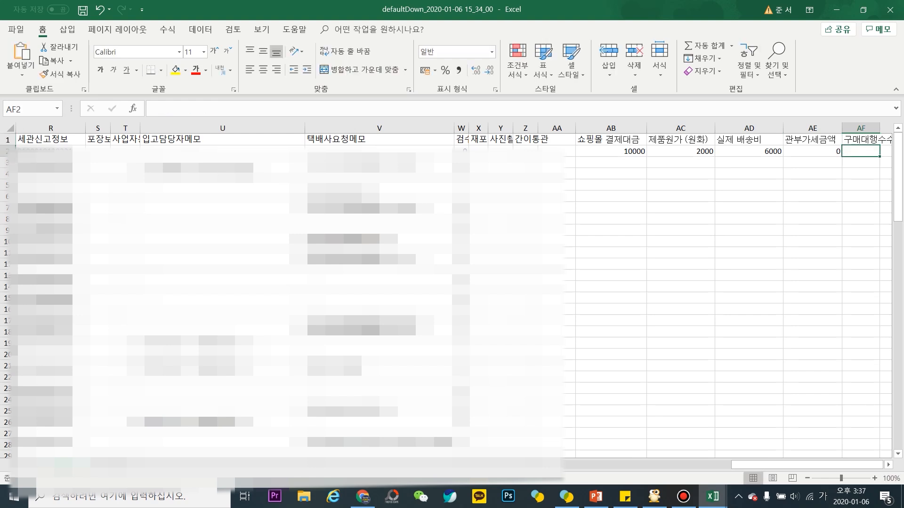
Calculate the purchase agency fee in AF2 with the formula =AB2-AC2-AD2-AE2.
type("=AB2-")
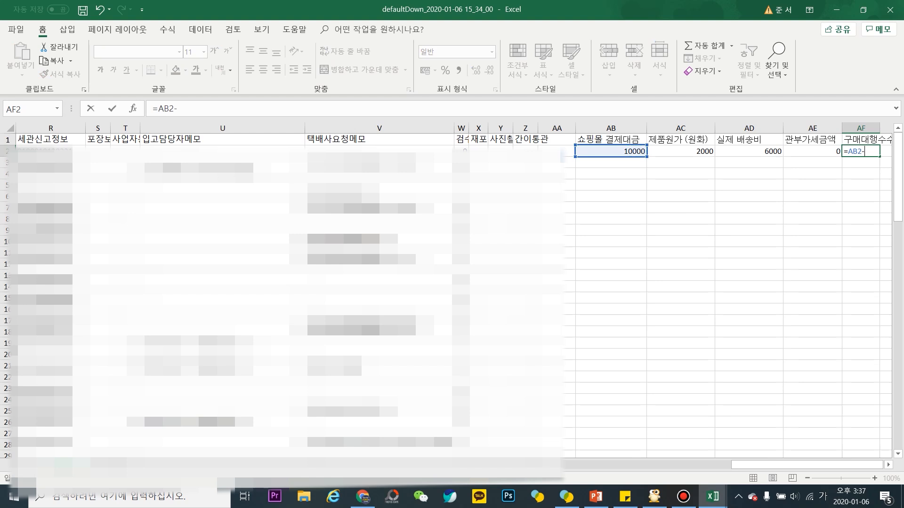
left_click(681, 151)
type("-")
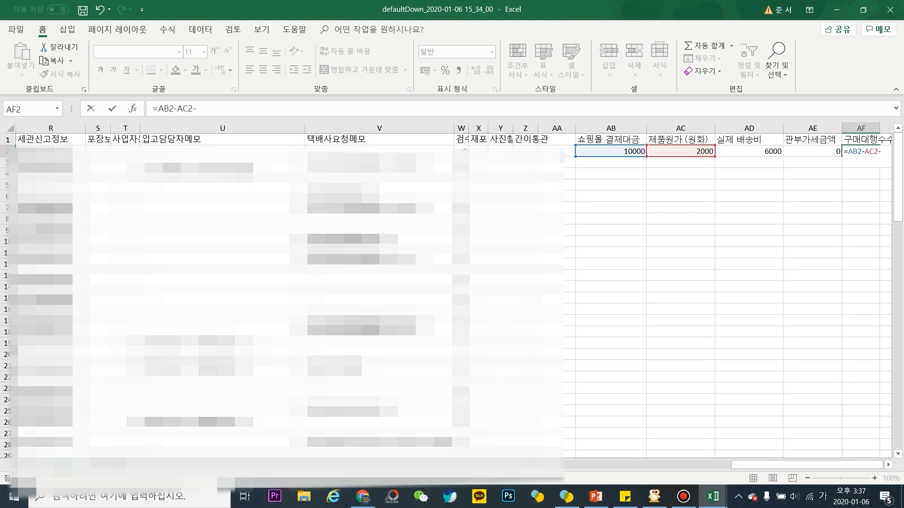
left_click(749, 151)
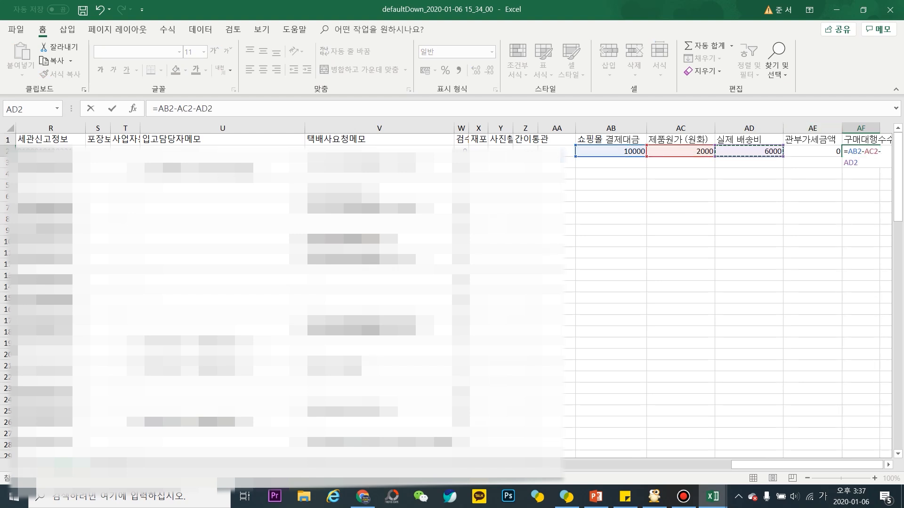
type("-")
left_click(812, 151)
key("Return")
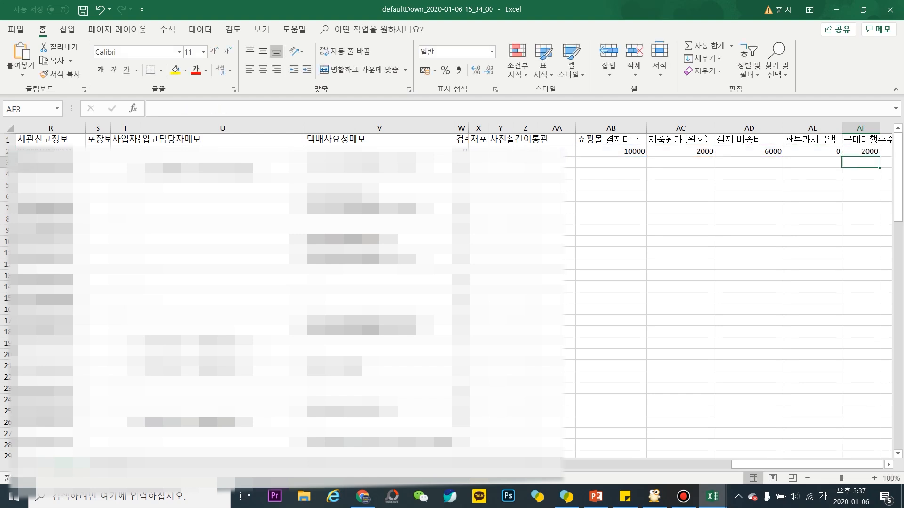
Check the fee formula in AF2 and the headers in AB1 to AD1, and close the workbook.
left_click(860, 151)
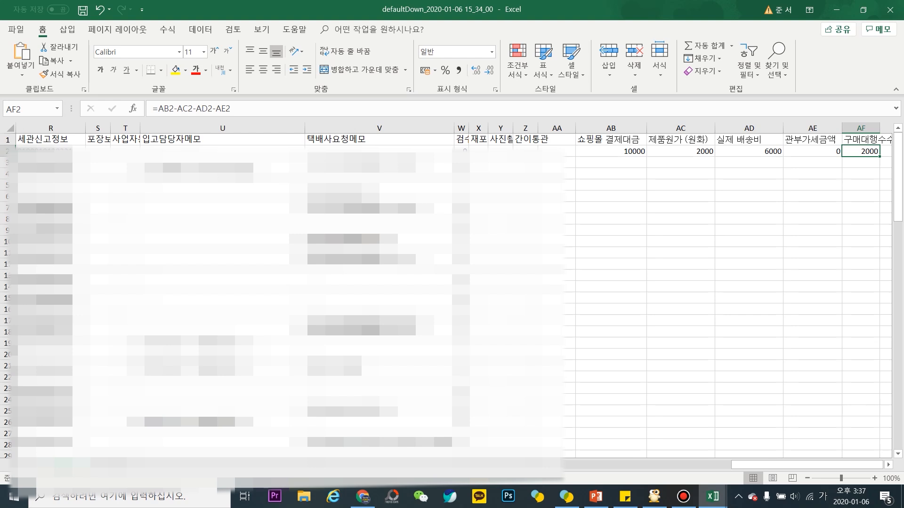
left_click(611, 139)
left_click(680, 140)
left_click(748, 139)
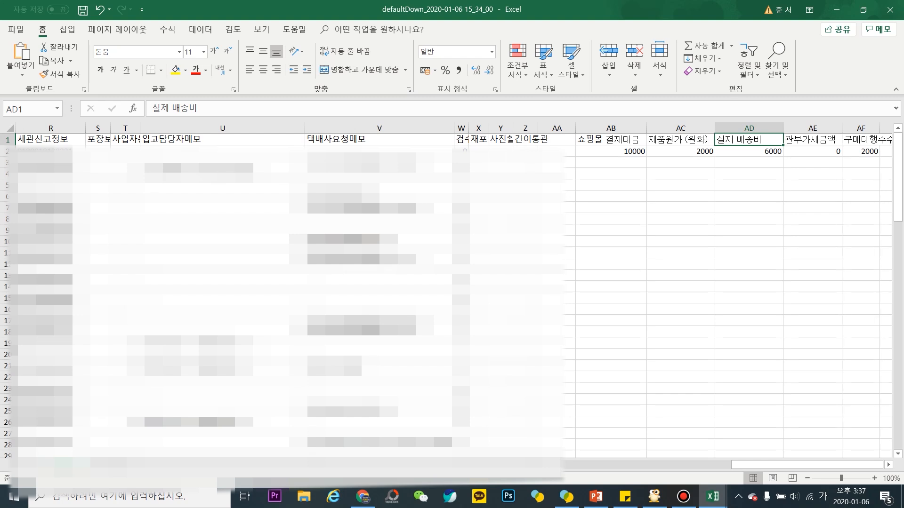
left_click(889, 9)
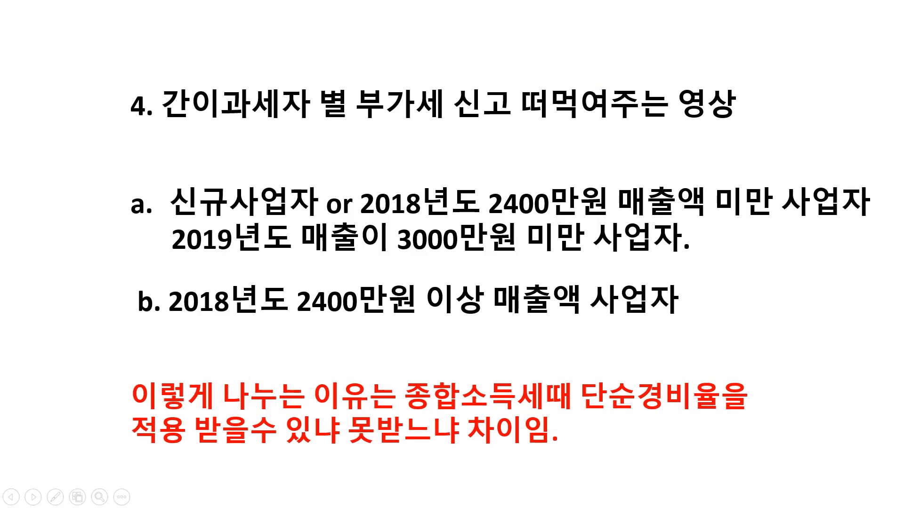
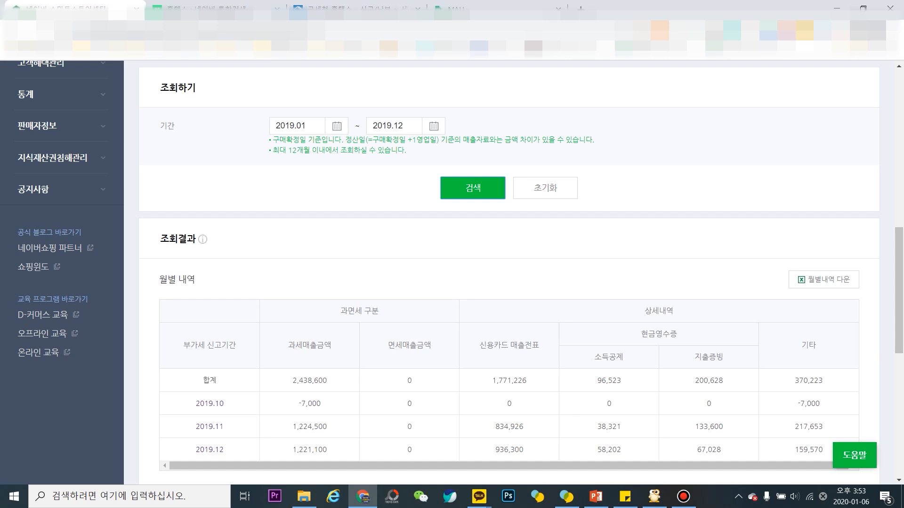
Switch to the Hometax site and start the 정기신고 (확정/예정) VAT return for 간이과세자 from its 부가가치세 filing page.
left_click(354, 9)
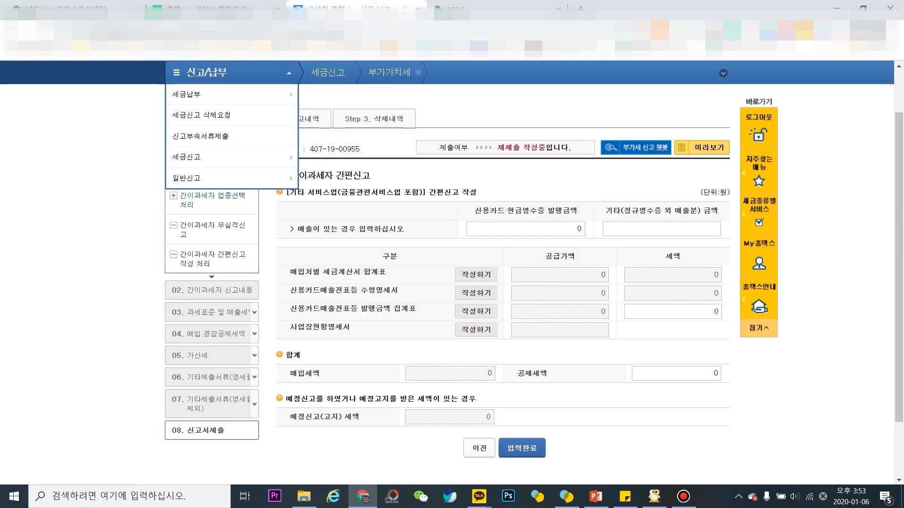
scroll(452, 282, "up", 2)
left_click(217, 93)
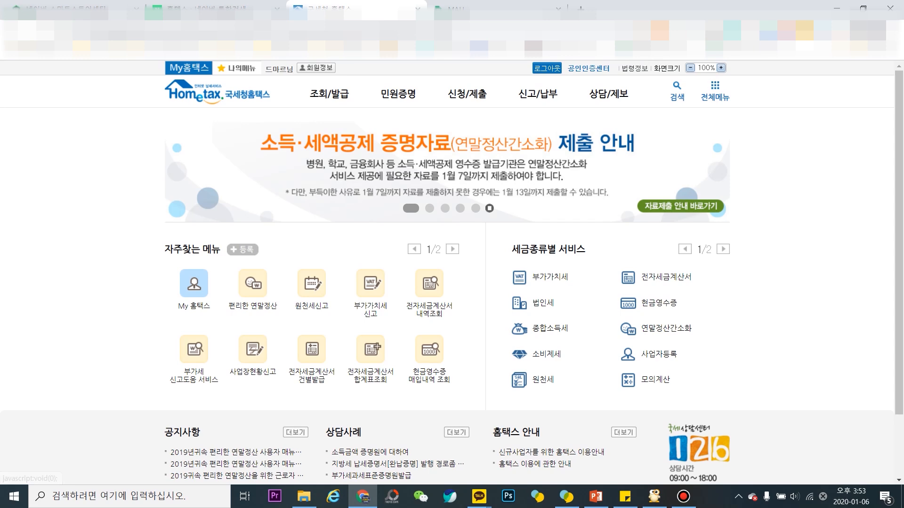
mouse_move(537, 94)
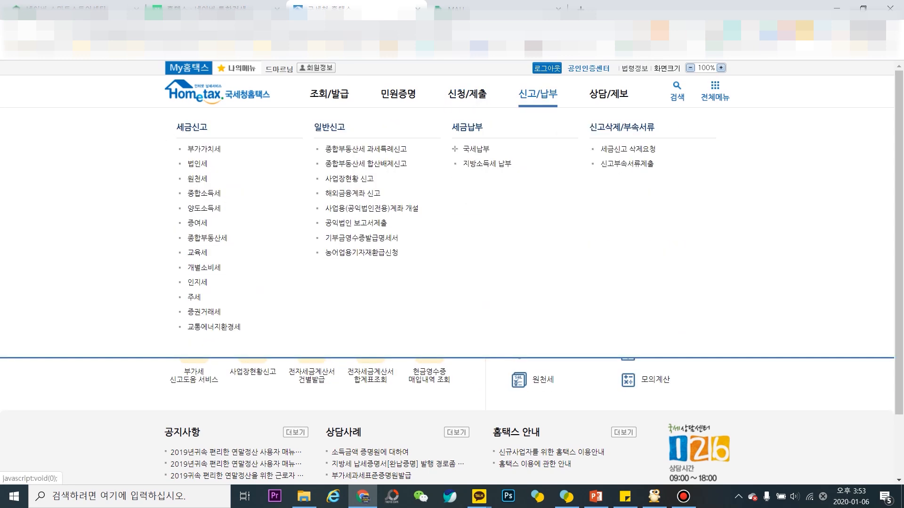
left_click(204, 149)
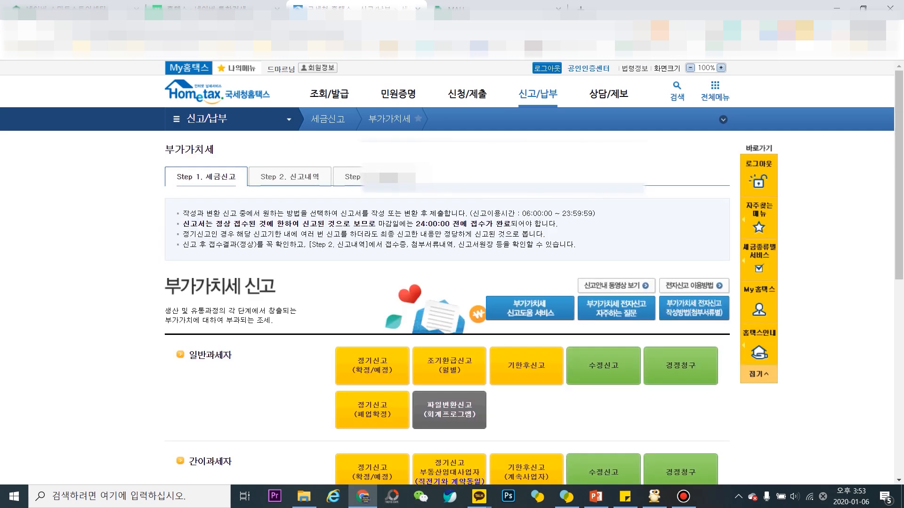
scroll(372, 365, "down", 3)
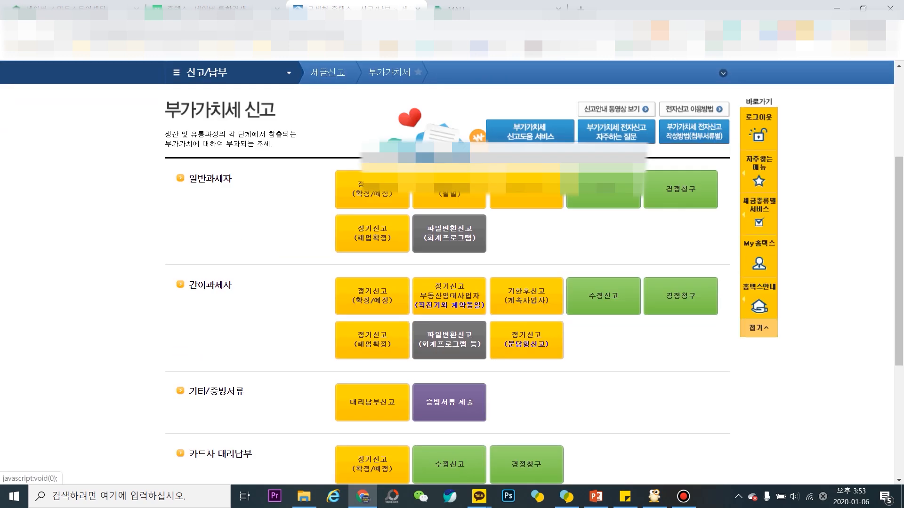
left_click(372, 192)
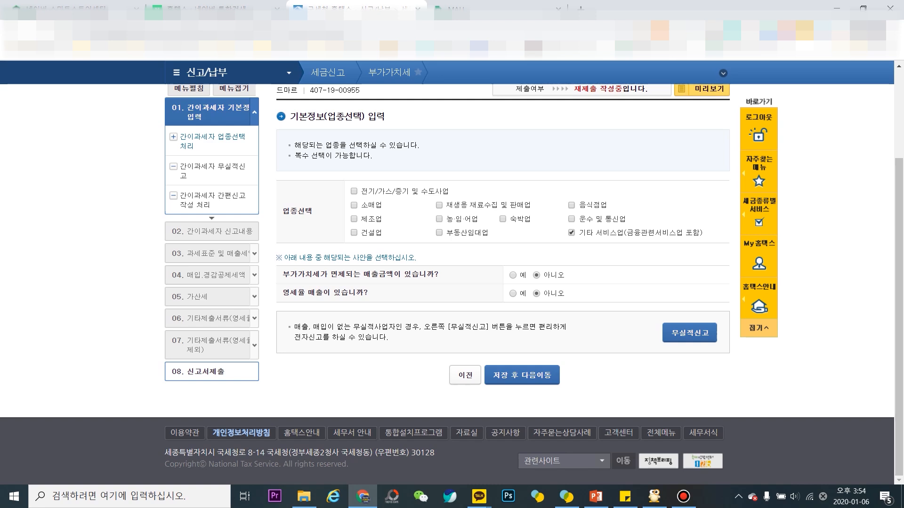
Save the basic information with 기타 서비스업 as the only business type and accept the simplified filing (간편신고).
left_click(522, 375)
left_click(517, 97)
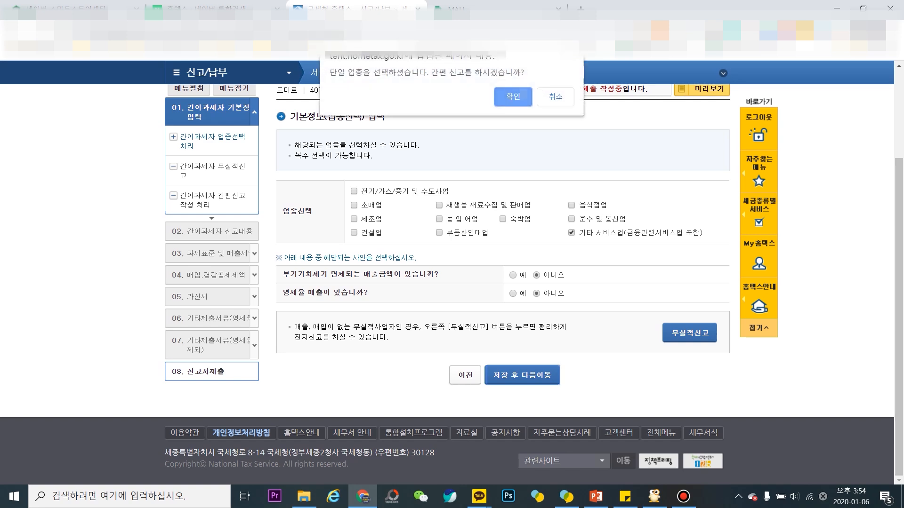
key("Return")
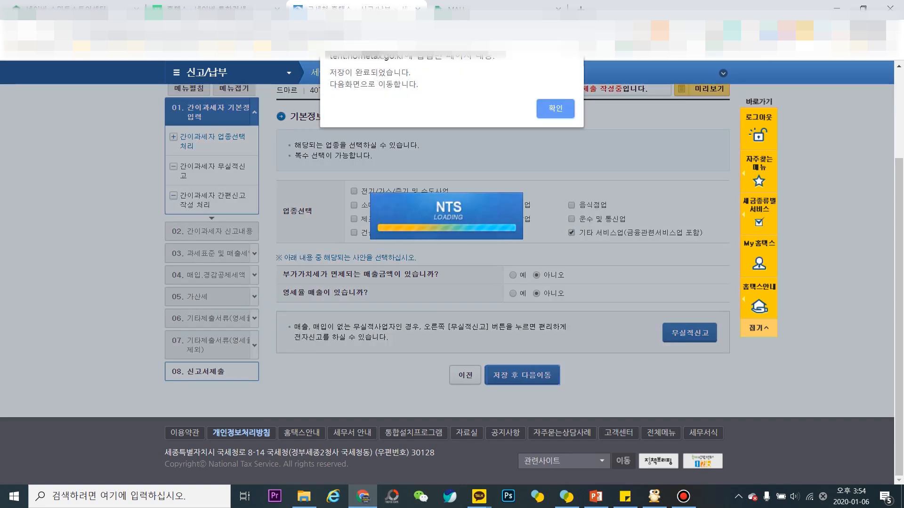
Confirm the saved basic information, check the 2019 monthly sales table in the Naver Smart Store center, and return to the Hometax form.
key("Return")
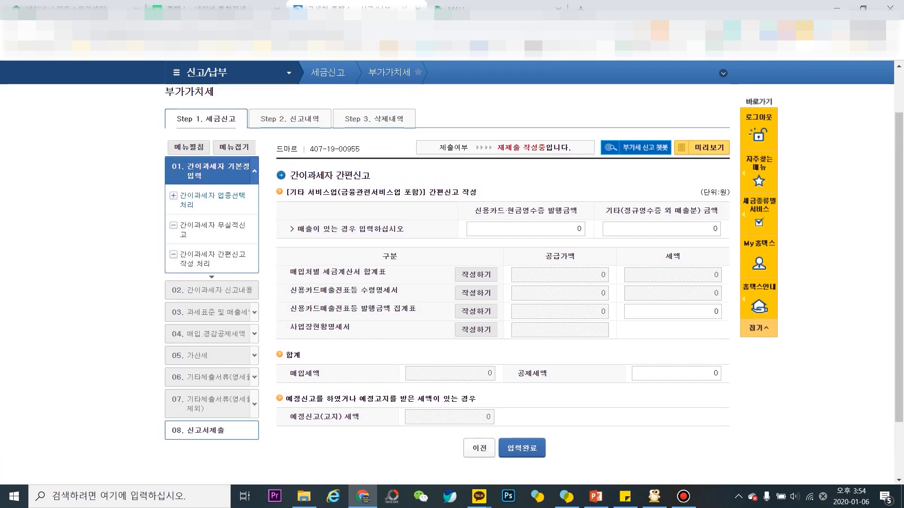
left_click(71, 8)
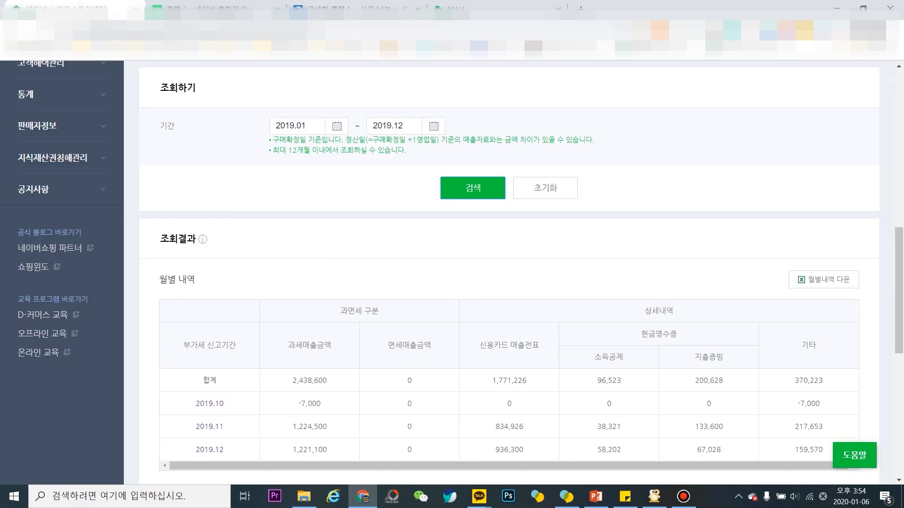
left_click(358, 9)
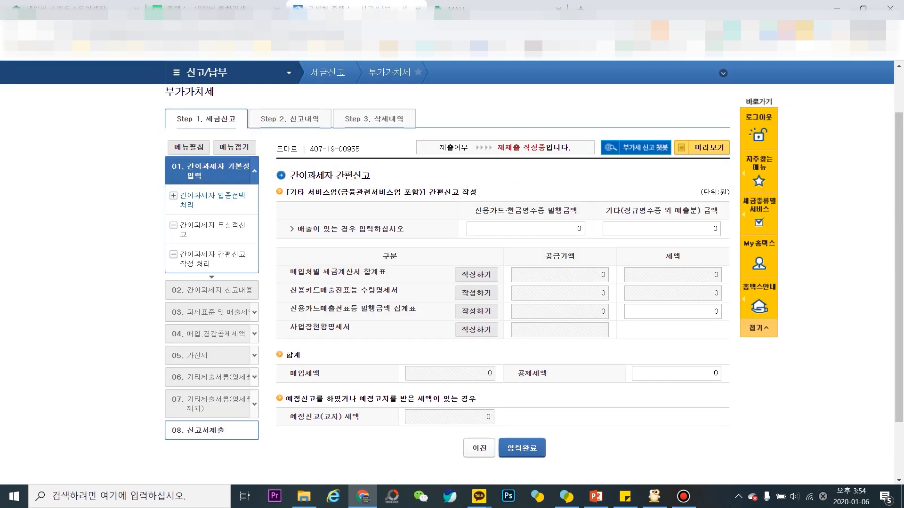
Enter 면세매출금액합계3000만원미만 as the 기타(정규영수증 외 매출분) sales amount of the simplified filing.
left_click(661, 230)
type("며")
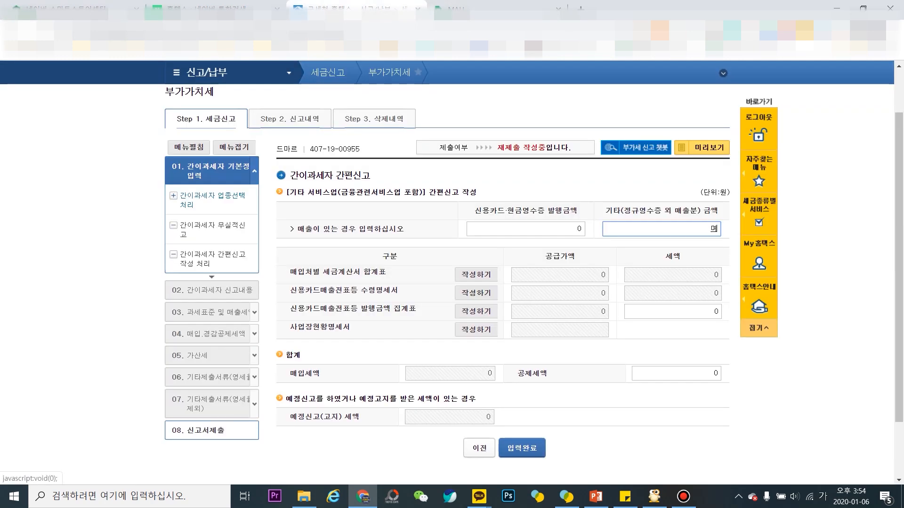
type("세매출금액합4ㄱ")
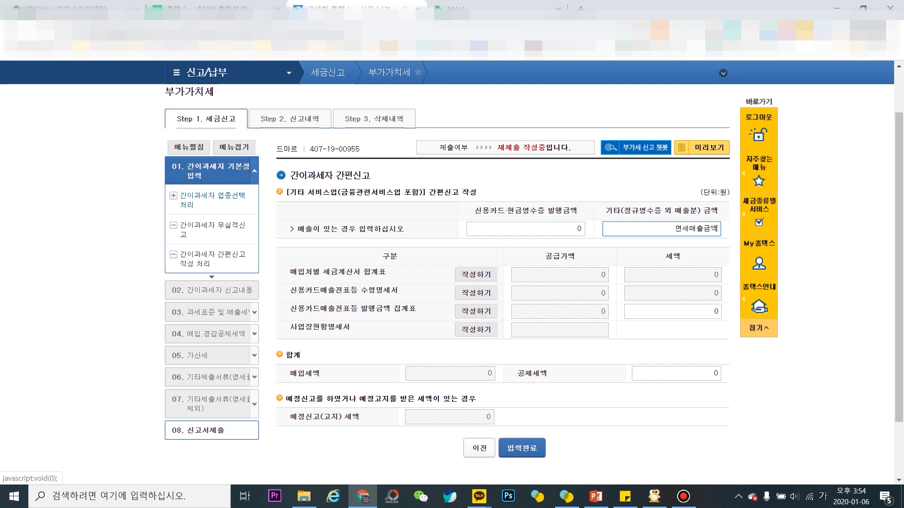
key("BackSpace")
key("BackSpace")
type("계")
type("3000만원ㅁ")
type("ㅣ만")
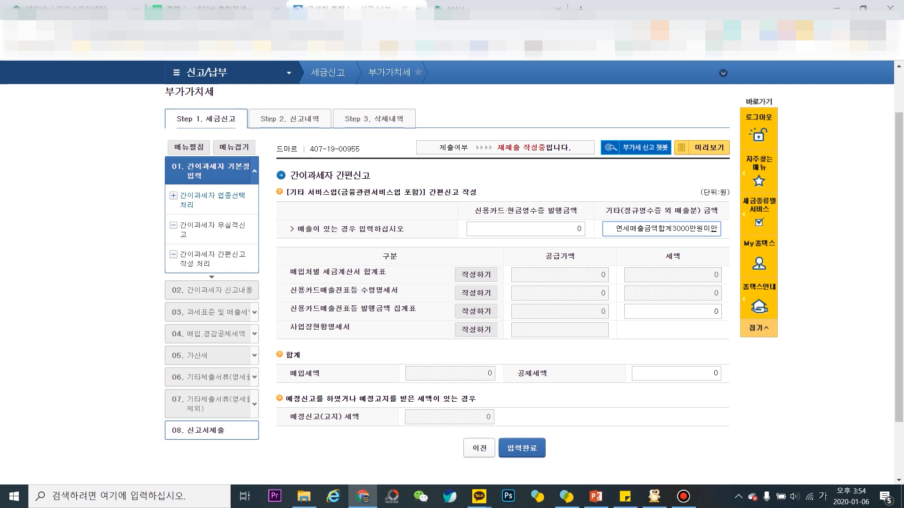
Open the 사업장현황명세서, review its fields through the monthly basic expenses, and go back to the simplified filing form.
left_click(477, 329)
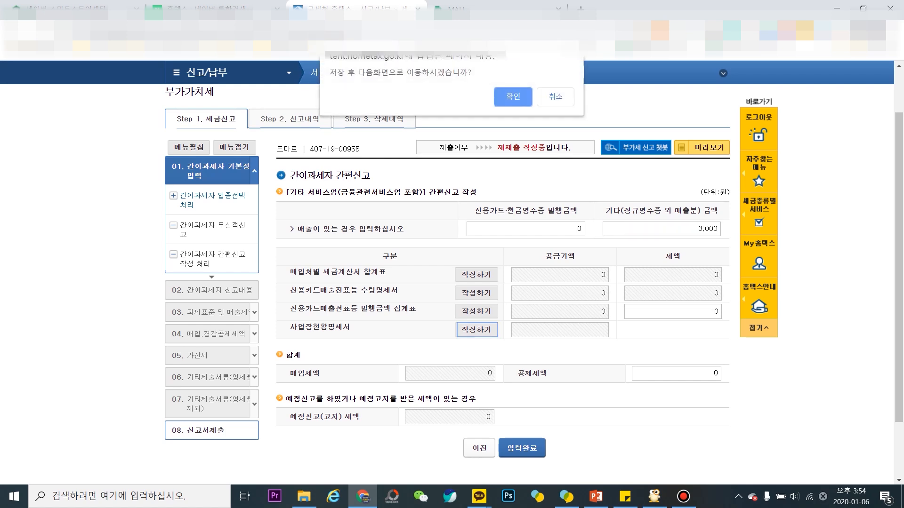
key("Return")
key("Return")
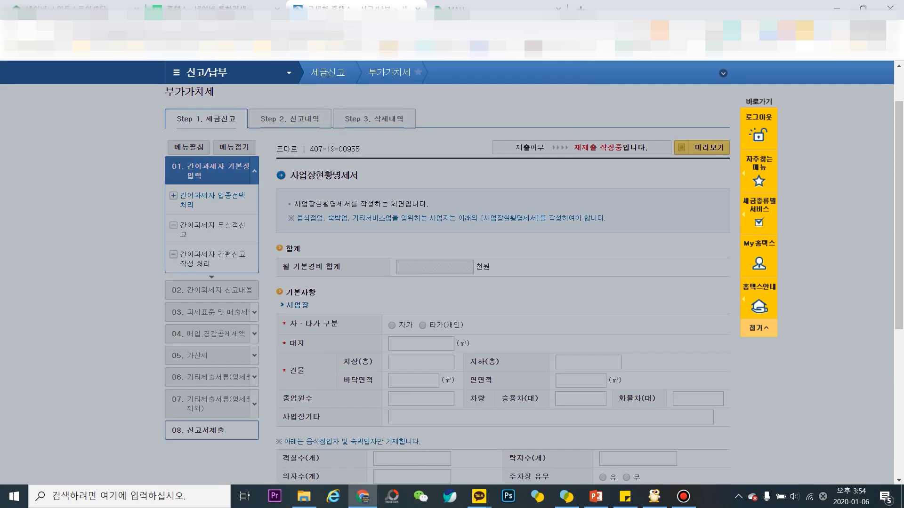
scroll(451, 282, "down", 1)
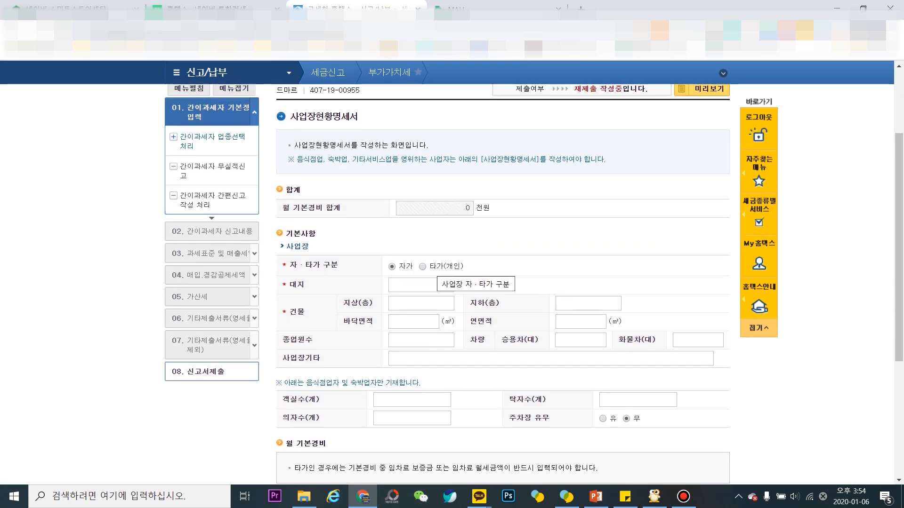
scroll(534, 284, "down", 1)
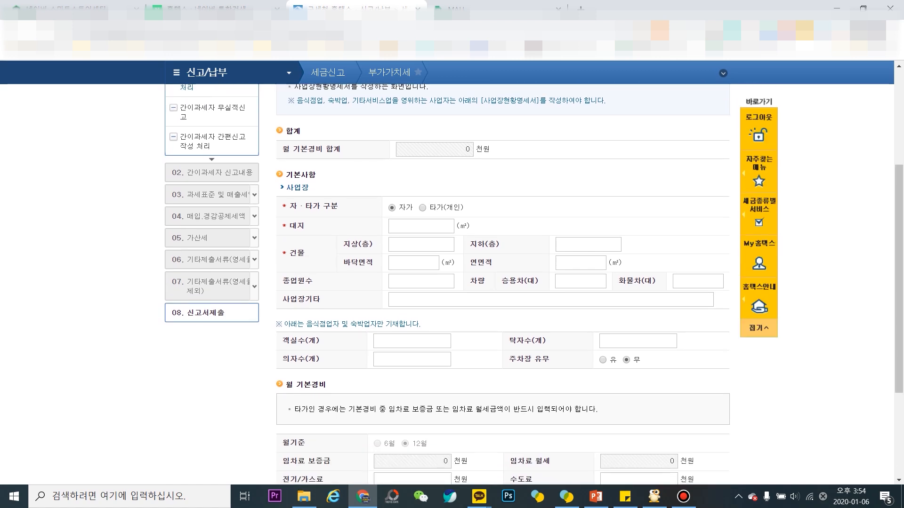
scroll(534, 284, "down", 1)
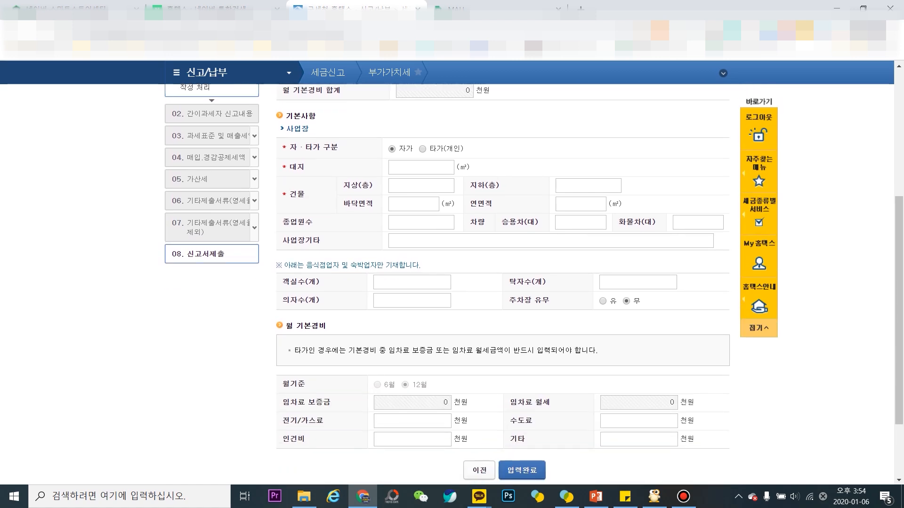
scroll(534, 284, "down", 1)
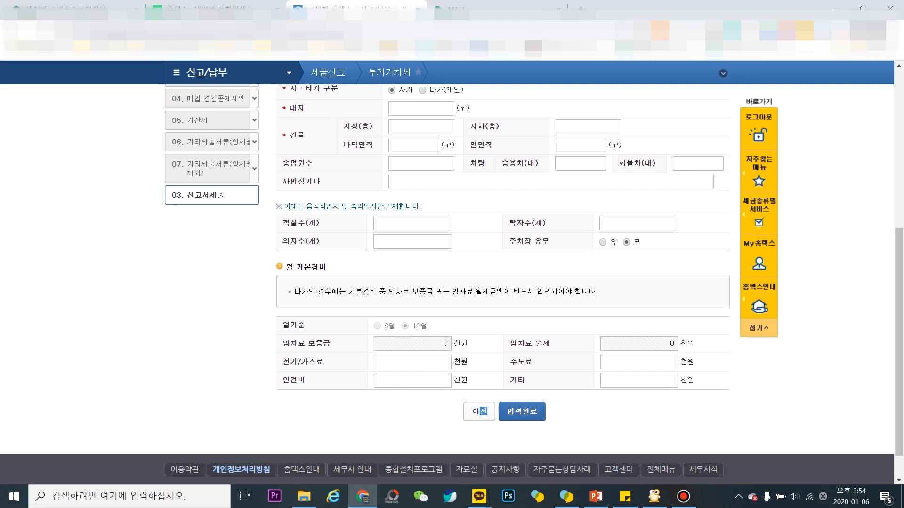
left_click(481, 411)
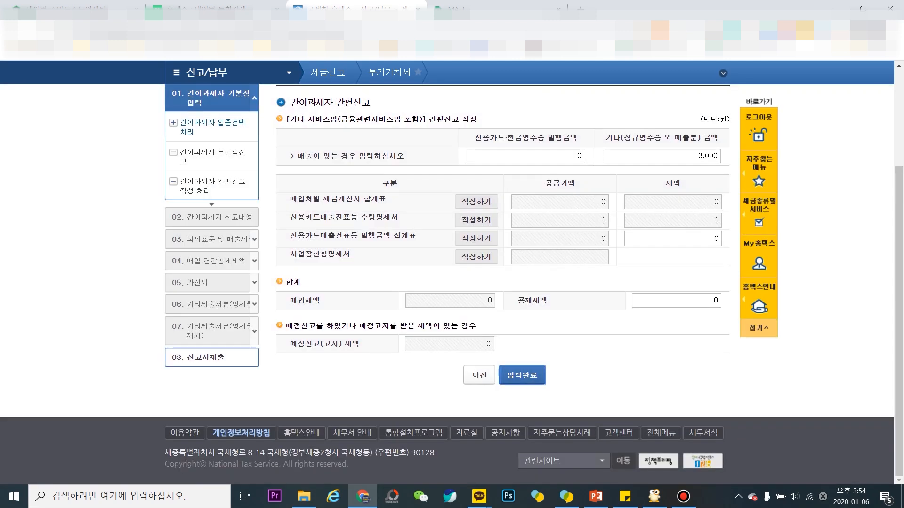
Complete the simplified filing entry, review the tax base, deduction and penalty sections, and finish the return up to its submission page.
left_click(522, 375)
left_click(513, 97)
scroll(503, 283, "down", 5)
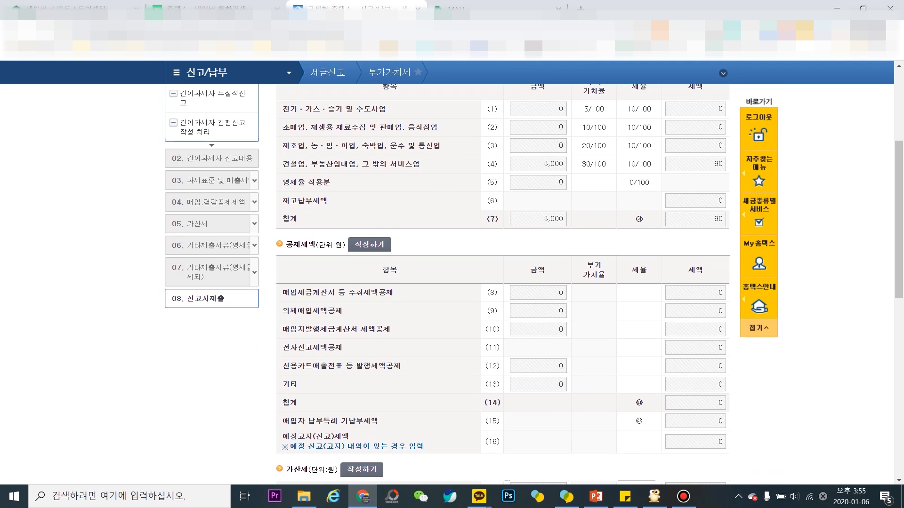
scroll(503, 282, "up", 3)
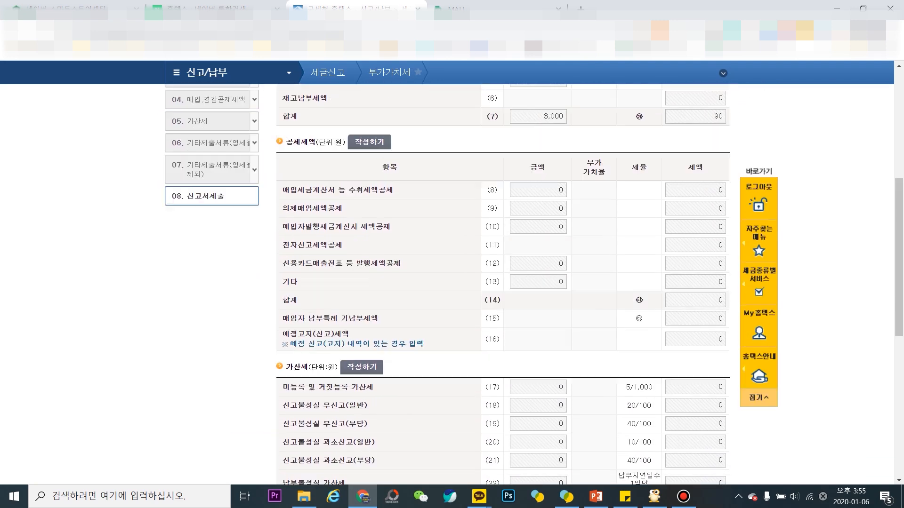
scroll(503, 282, "down", 11)
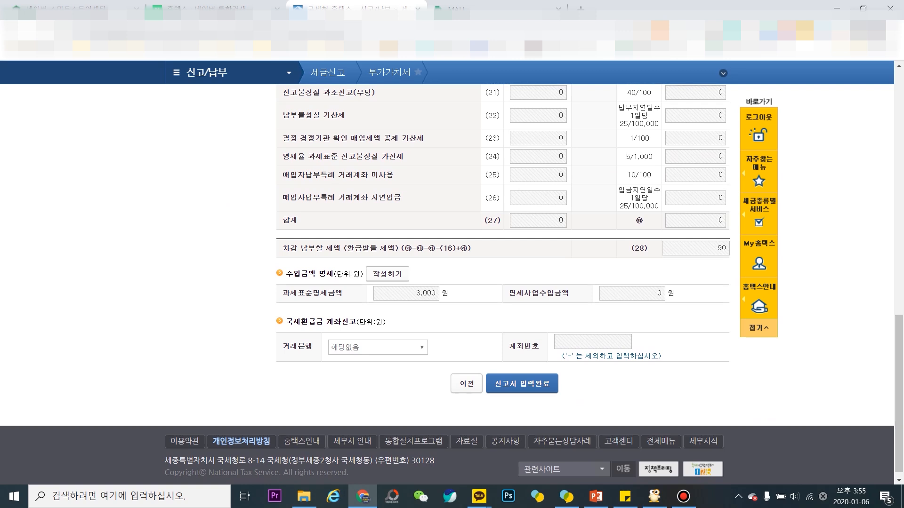
left_click(522, 384)
key("Return")
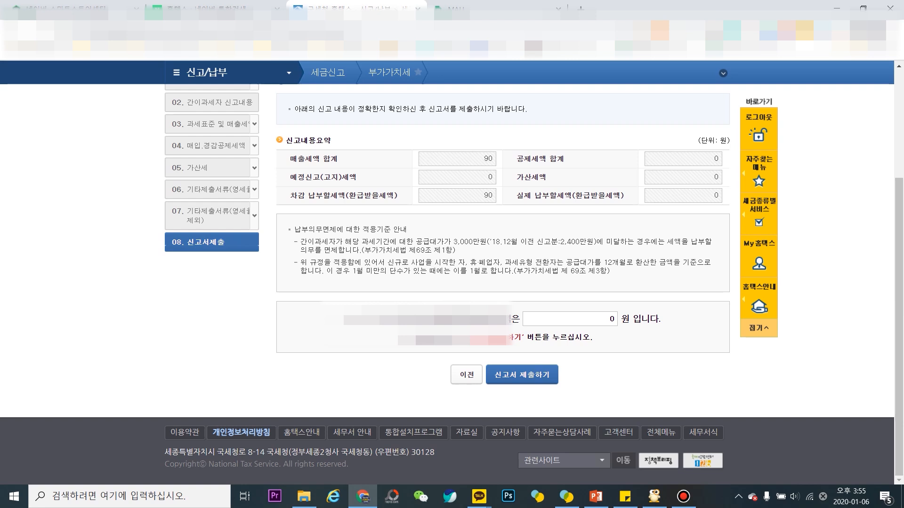
Switch to PowerPoint to view the slide on businesses with 2018 sales above 2400만원, end the slide show, and return to the browser.
left_click(596, 497)
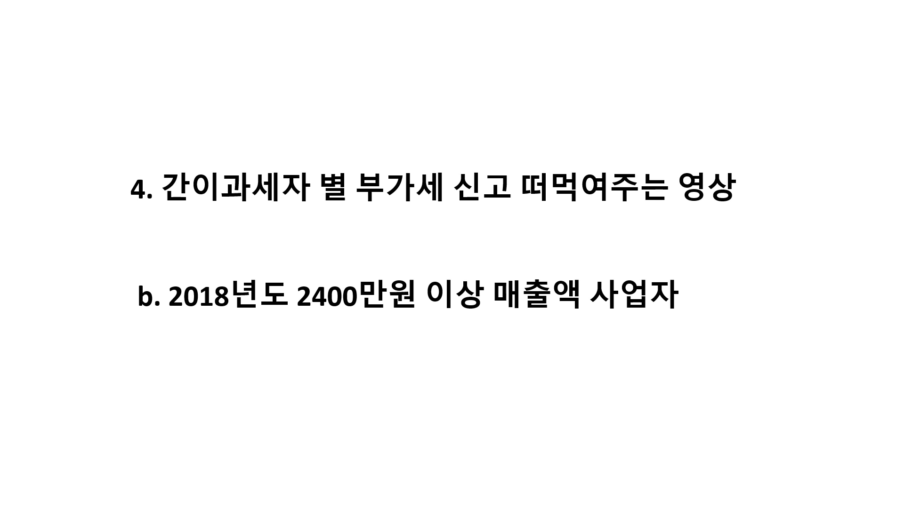
key("Escape")
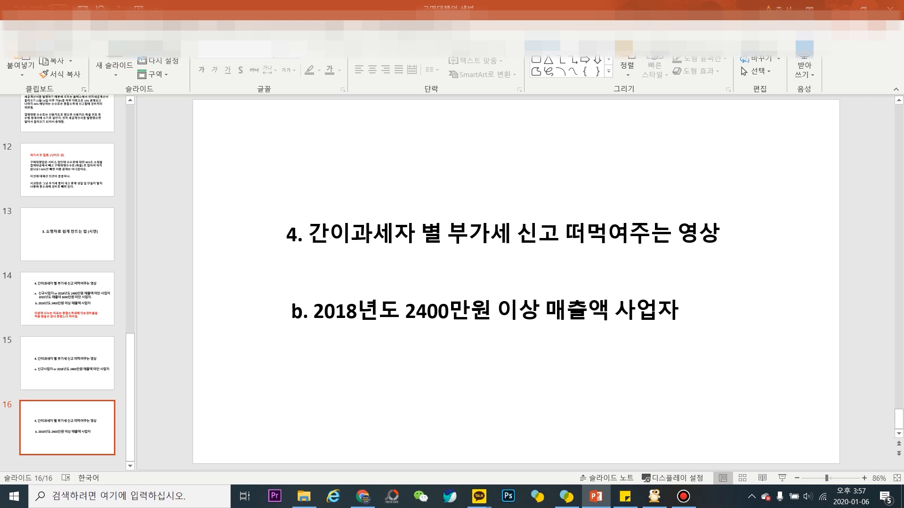
left_click(362, 496)
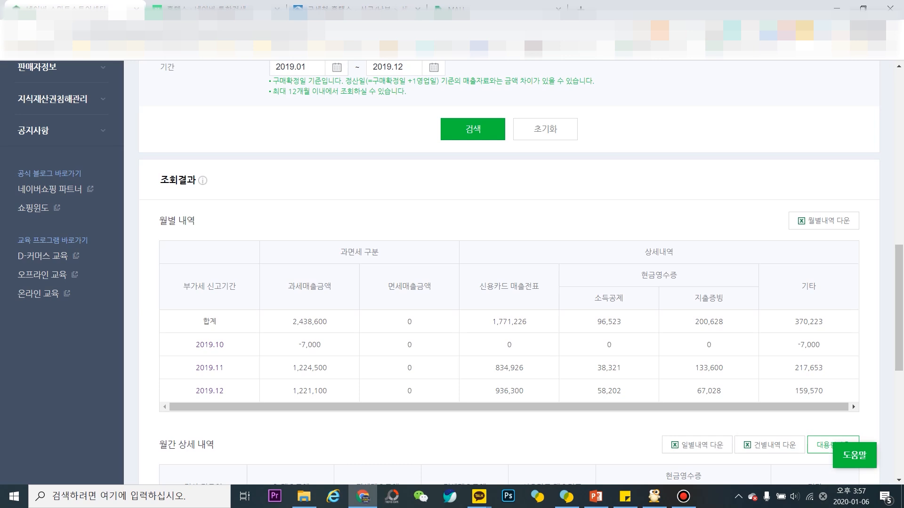
Check the 기타 column of the monthly sales table, open 구매확정 내역, and widen the 결제수단 column to read the payment methods.
scroll(460, 265, "up", 1)
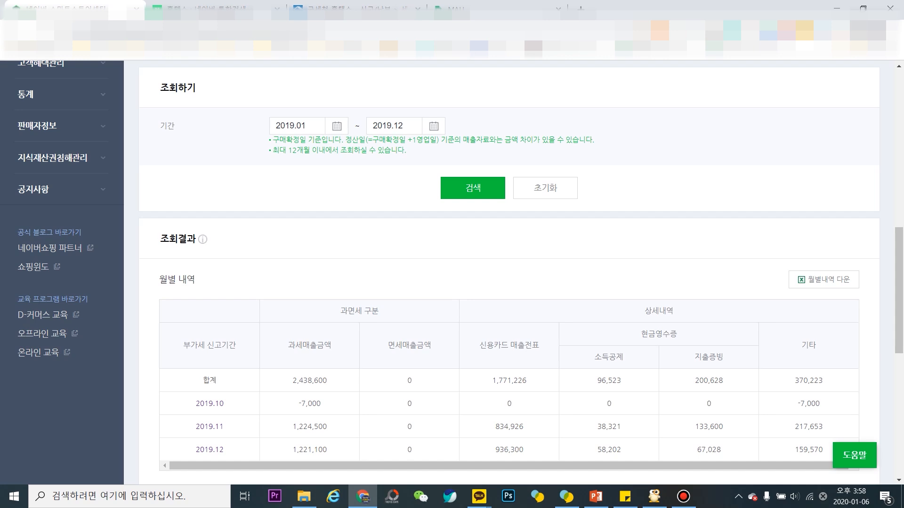
double_click(808, 346)
scroll(509, 273, "up", 3)
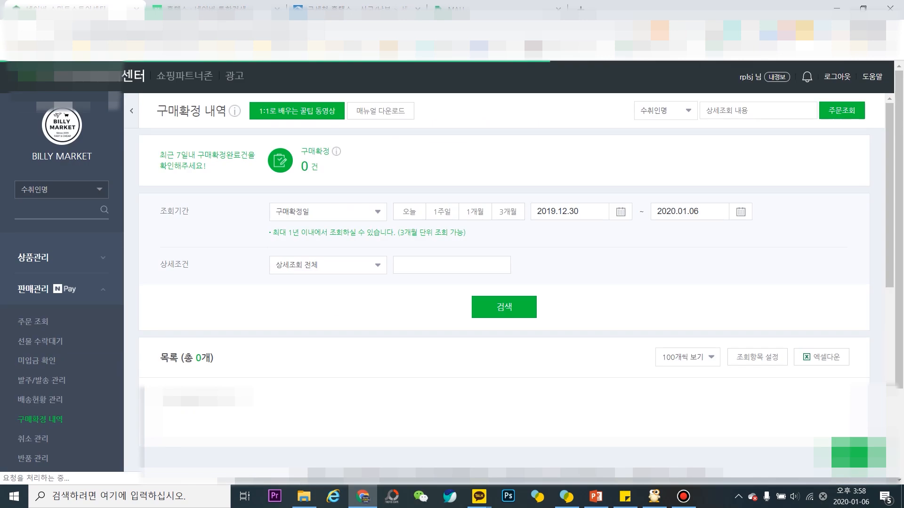
scroll(509, 273, "down", 1)
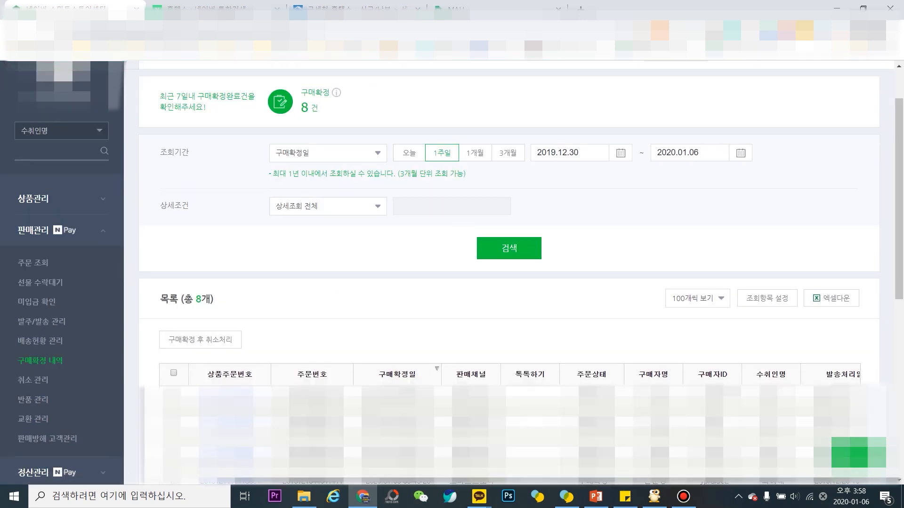
scroll(509, 273, "down", 1)
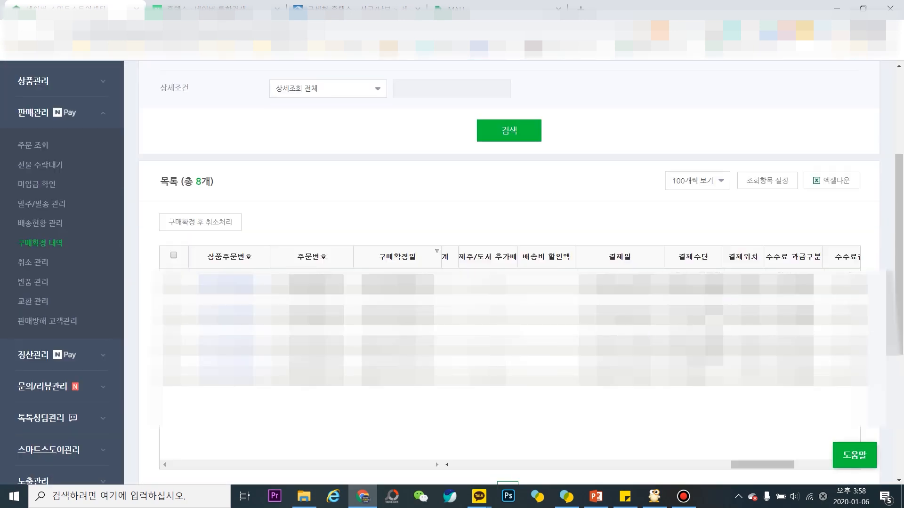
left_click_drag(723, 257, 759, 256)
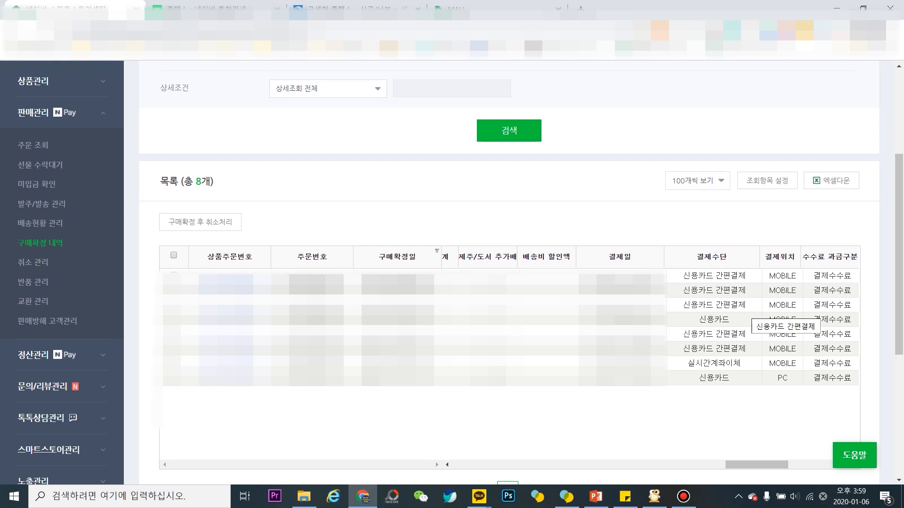
Switch to the PowerPoint presentation and select slide 8.
key("alt+Tab")
scroll(67, 252, "up", 5)
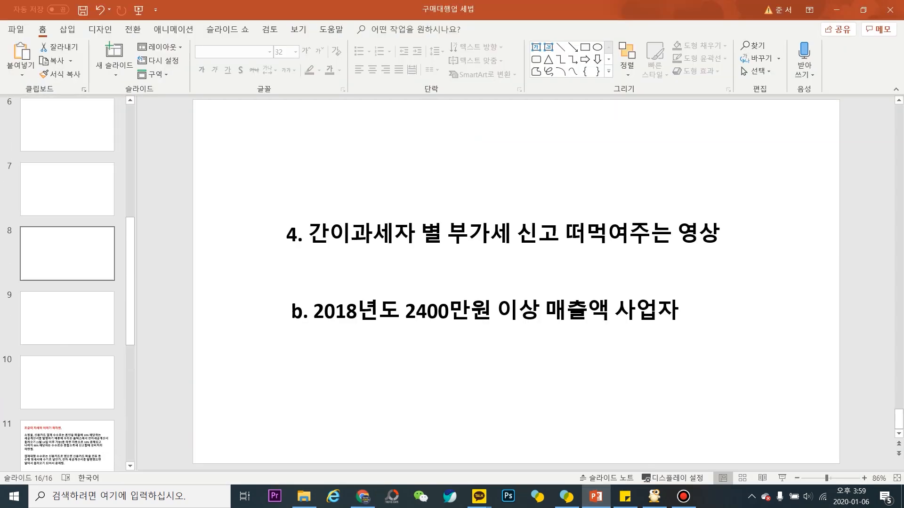
left_click(68, 254)
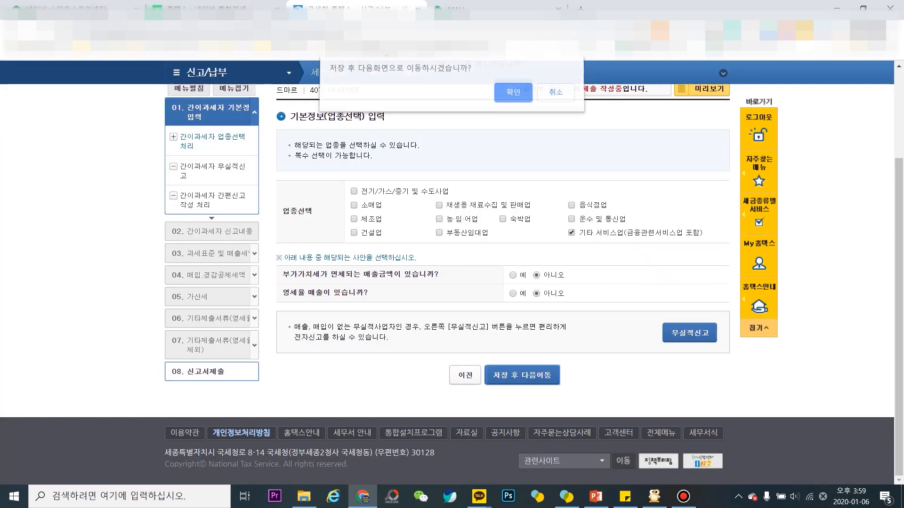
Save the 기타 서비스업 basic information again and examine the card/cash receipt and other sales amount fields of the simplified filing.
key("Return")
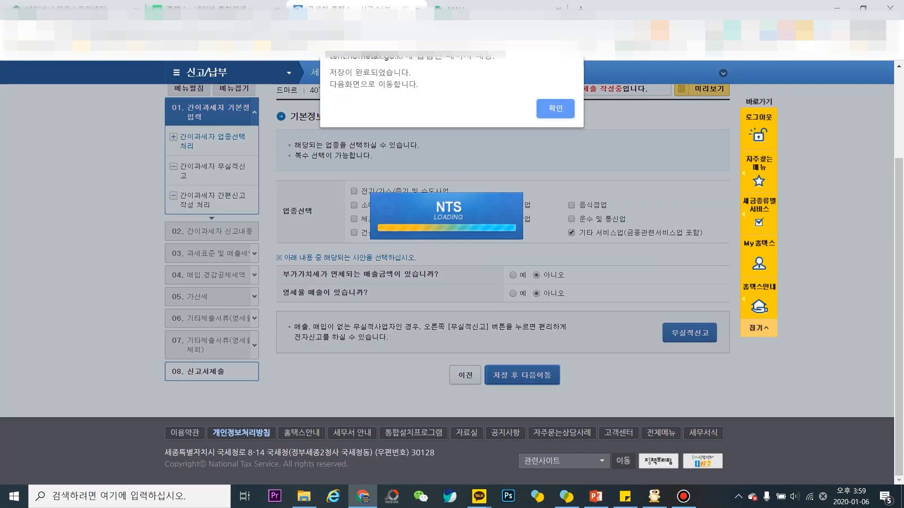
key("Return")
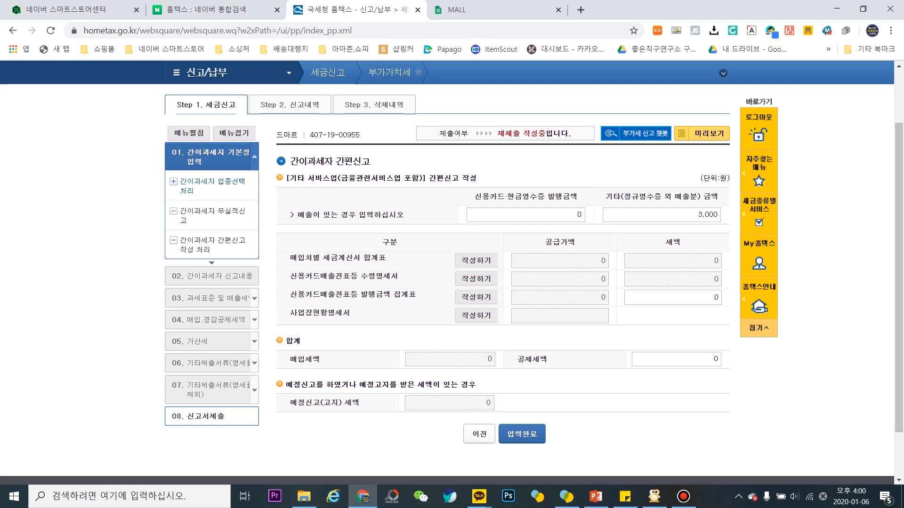
left_click(573, 215)
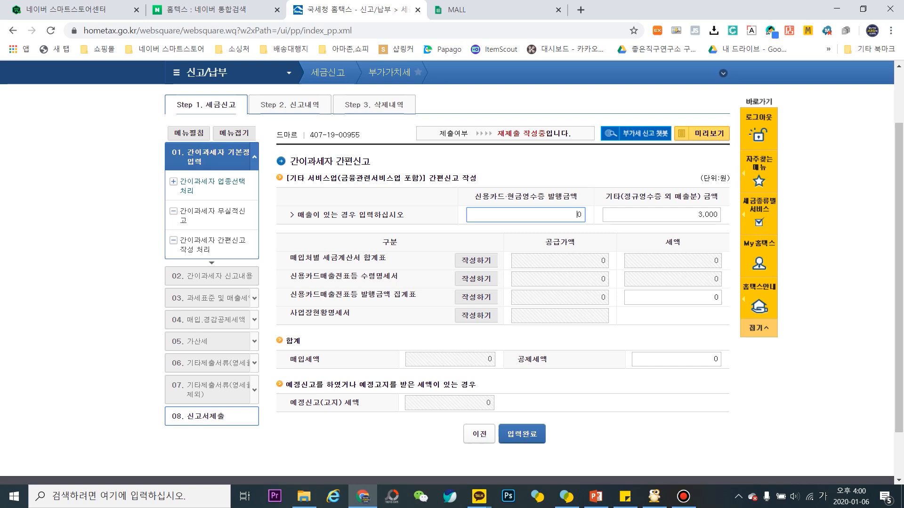
left_click(625, 215)
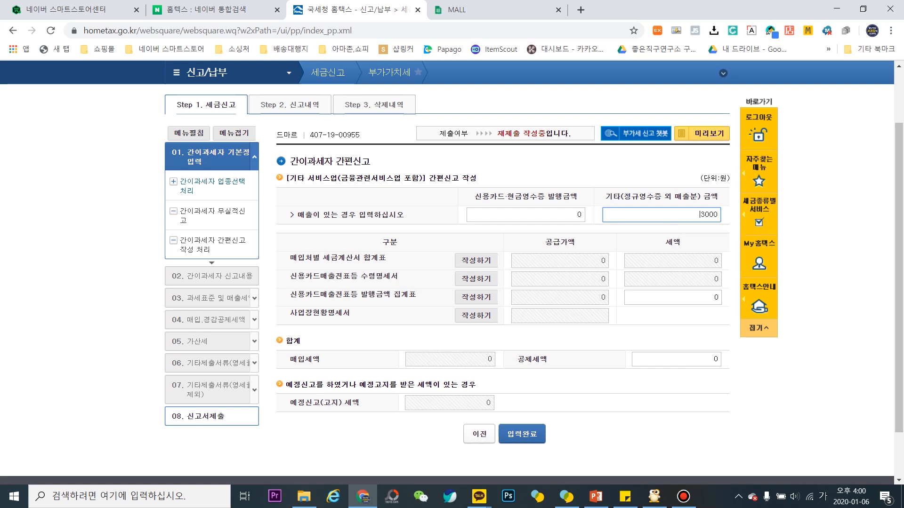
Open the 매입처별 세금계산서 합계표, load the electronic tax invoices, and review the purchase invoice sections.
left_click(476, 261)
left_click(515, 97)
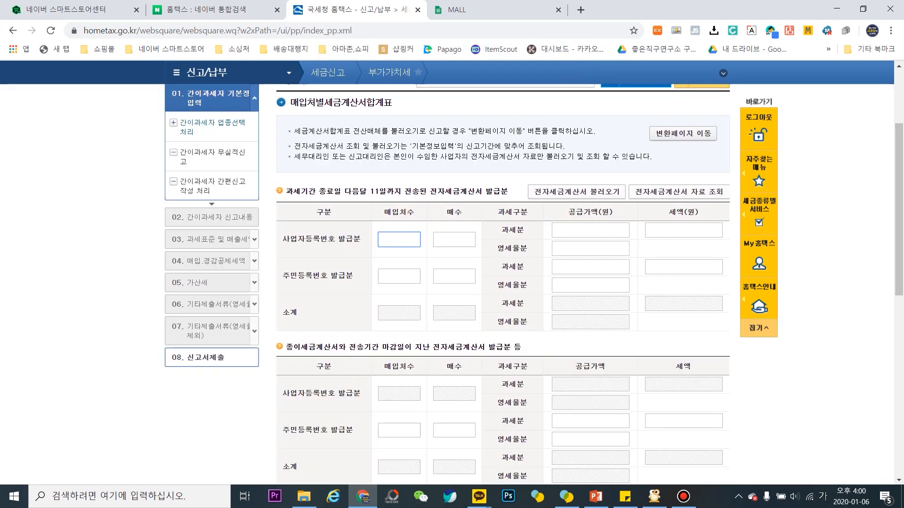
left_click(577, 192)
key("Return")
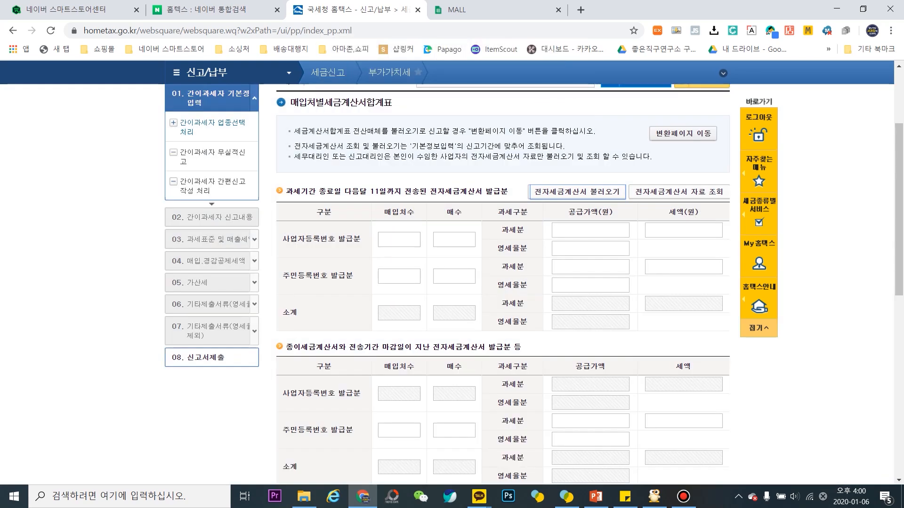
scroll(502, 282, "up", 1)
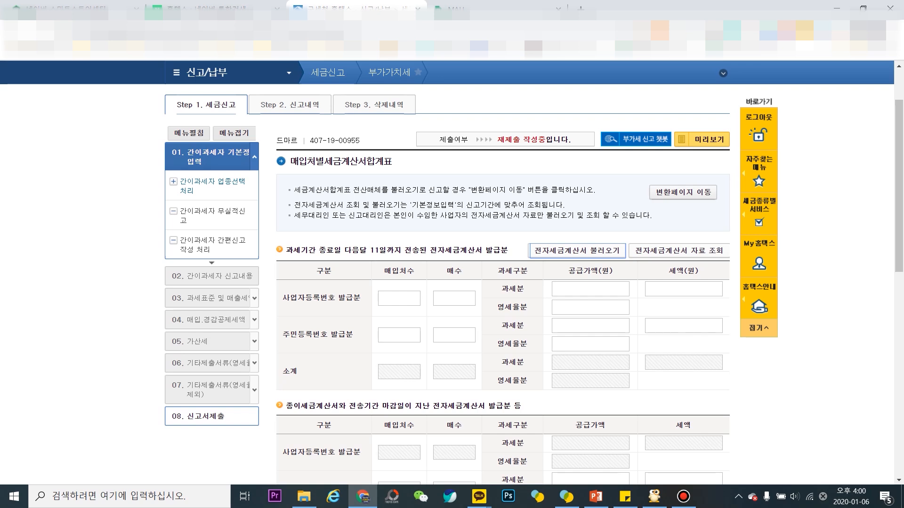
scroll(503, 282, "down", 3)
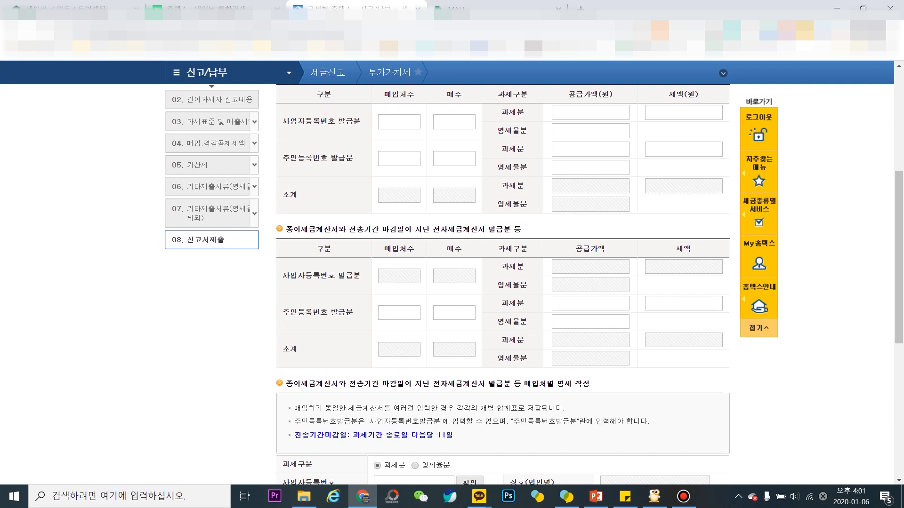
Examine the paper tax invoice entry sections and totals of the 매입처별 세금계산서 합계표, and return to the simplified filing.
left_click(399, 313)
scroll(503, 283, "down", 4)
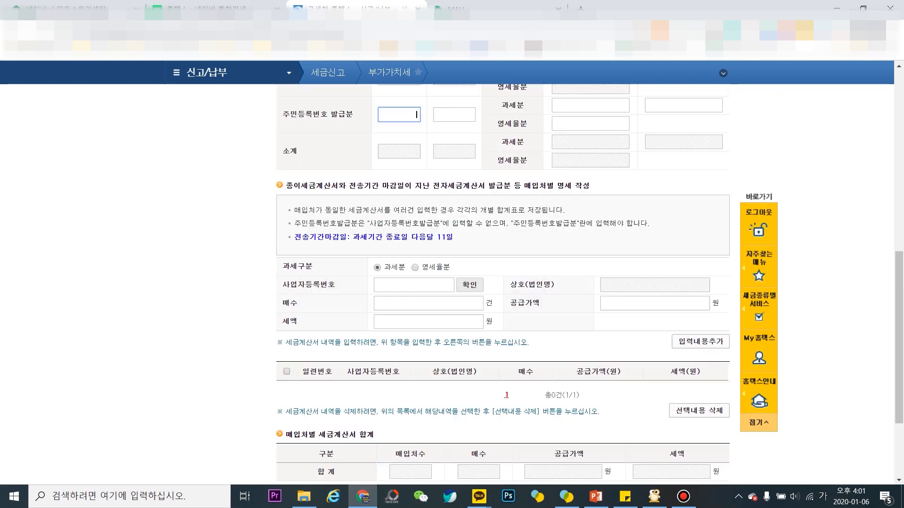
scroll(503, 282, "up", 9)
scroll(503, 282, "down", 11)
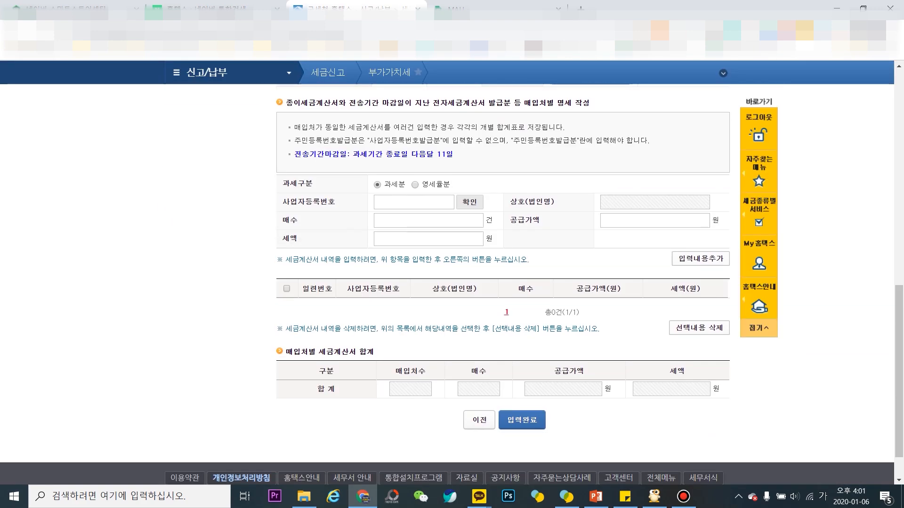
left_click(479, 420)
Open the 신용카드 매출전표등 수령명세서, examine its merchant, transaction and 합계 sections, and go back to the simplified filing.
left_click(522, 434)
key("Return")
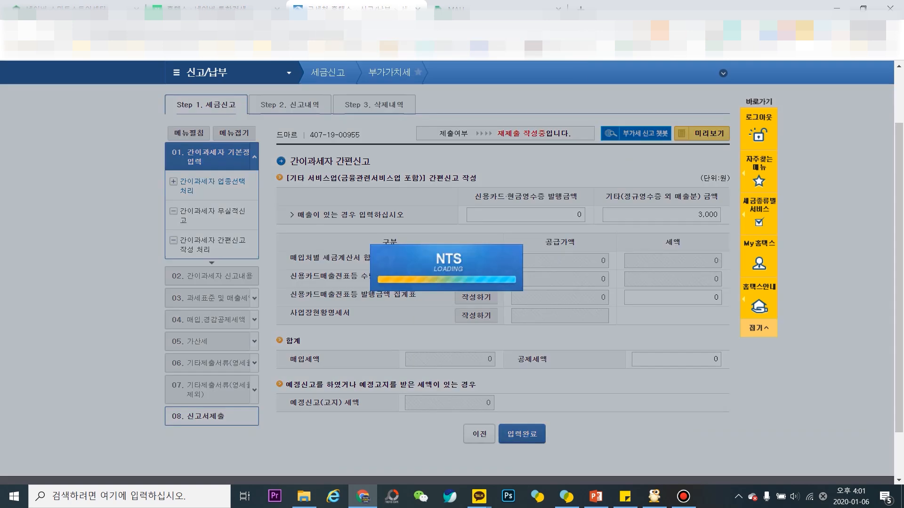
key("Return")
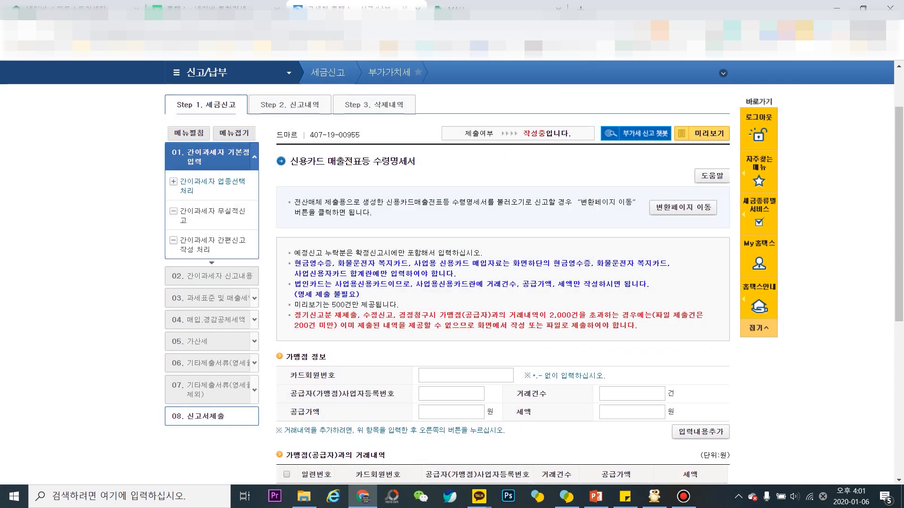
scroll(503, 282, "down", 3)
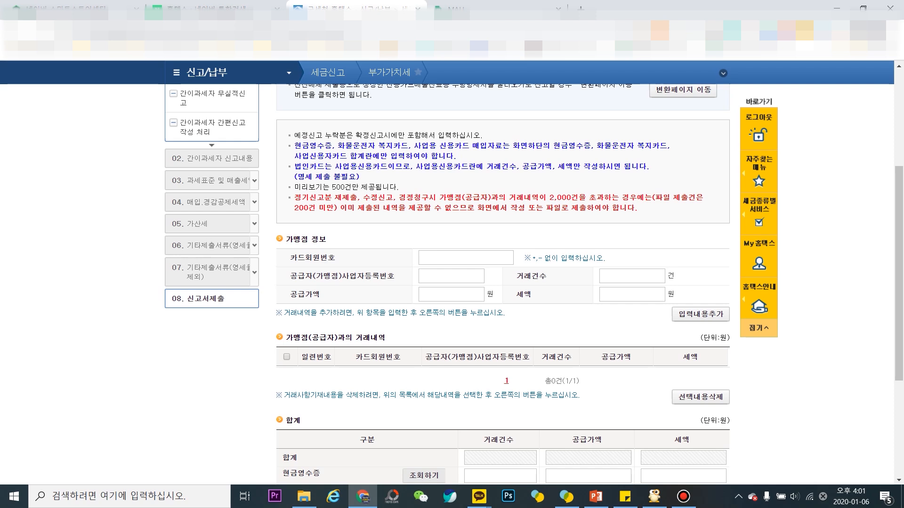
scroll(503, 282, "down", 1)
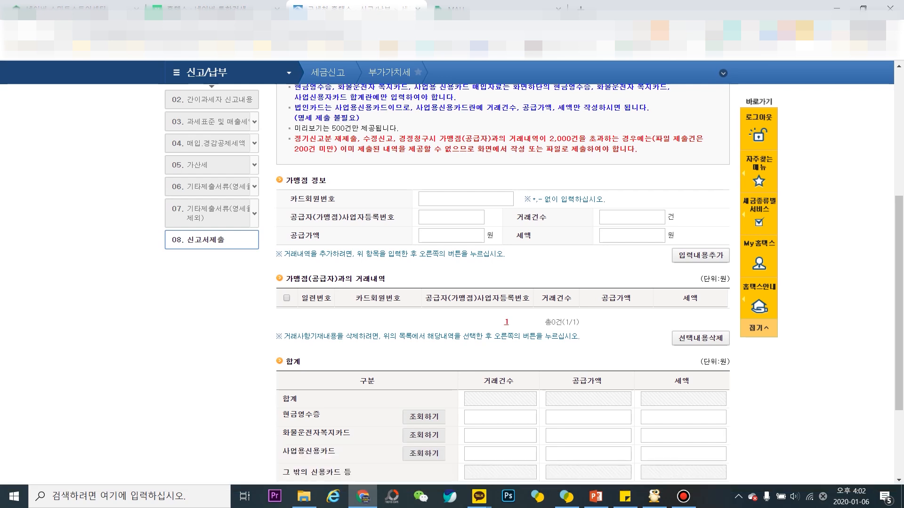
scroll(531, 284, "down", 3)
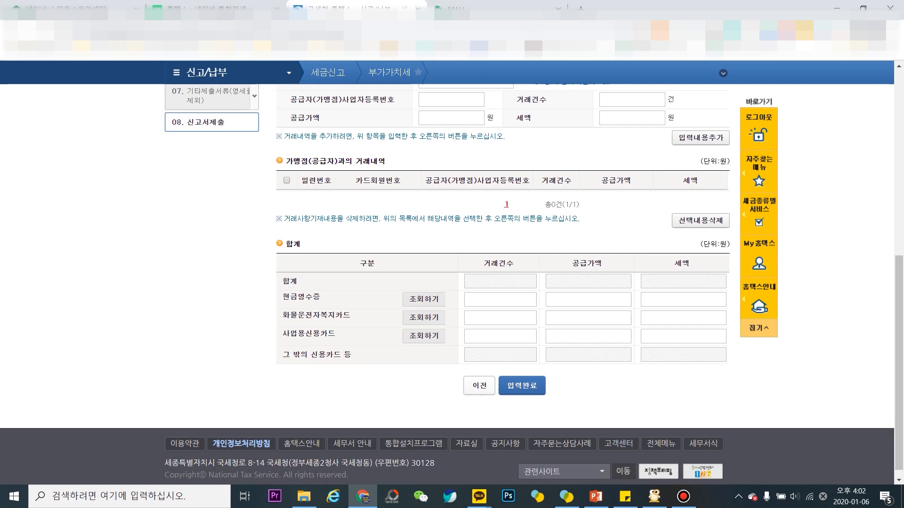
scroll(677, 306, "up", 1)
left_click(479, 444)
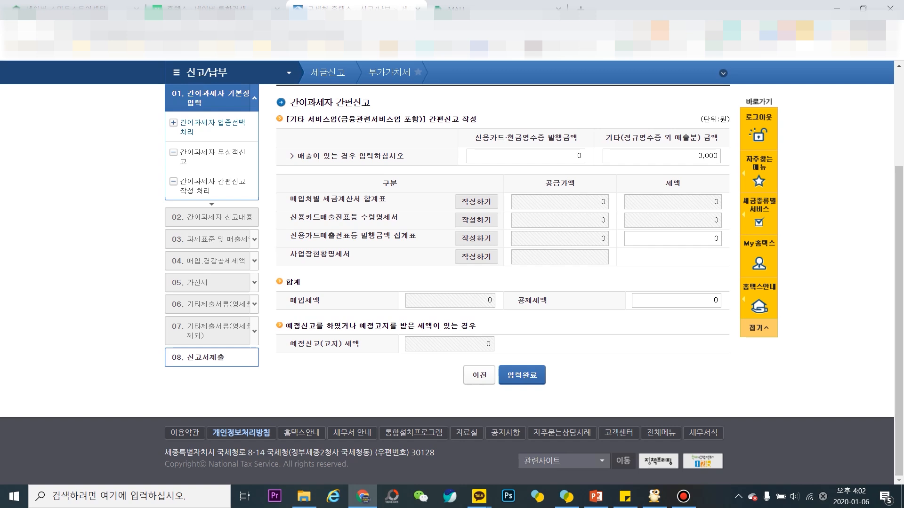
Select the 신용카드·현금영수증 발행금액 value in the simplified filing's sales row.
left_click(477, 239)
key("Return")
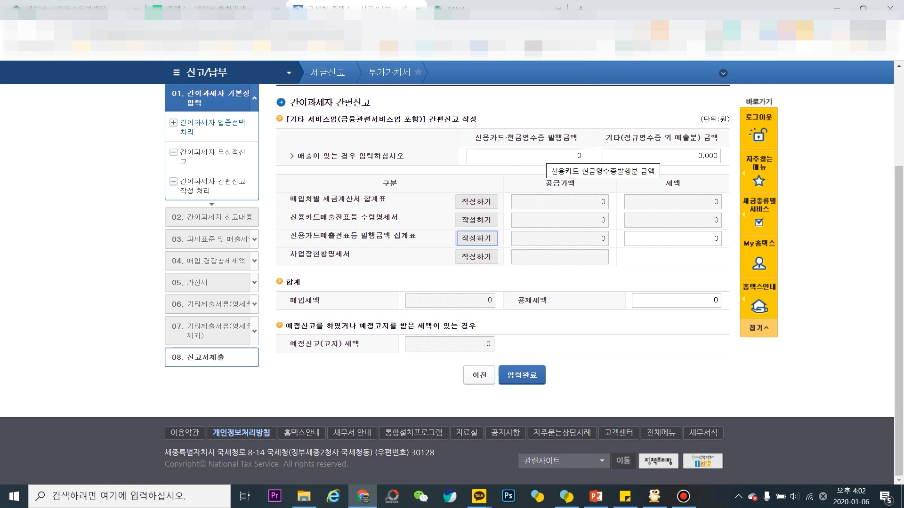
left_click_drag(482, 138, 555, 137)
double_click(578, 155)
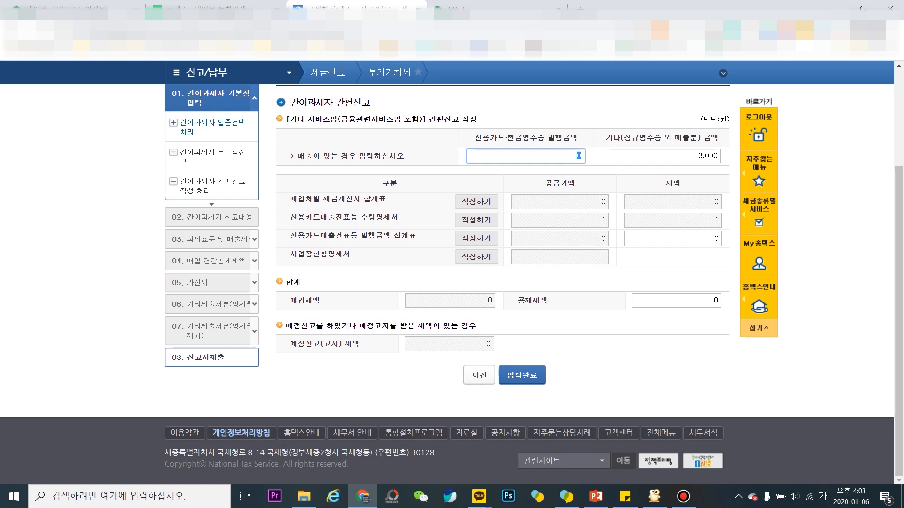
Open the 신용카드매출전표등 발행금액 집계표 and try entering purchase agency fee notes for card and cash payments in the 과세매출분 row.
left_click(476, 238)
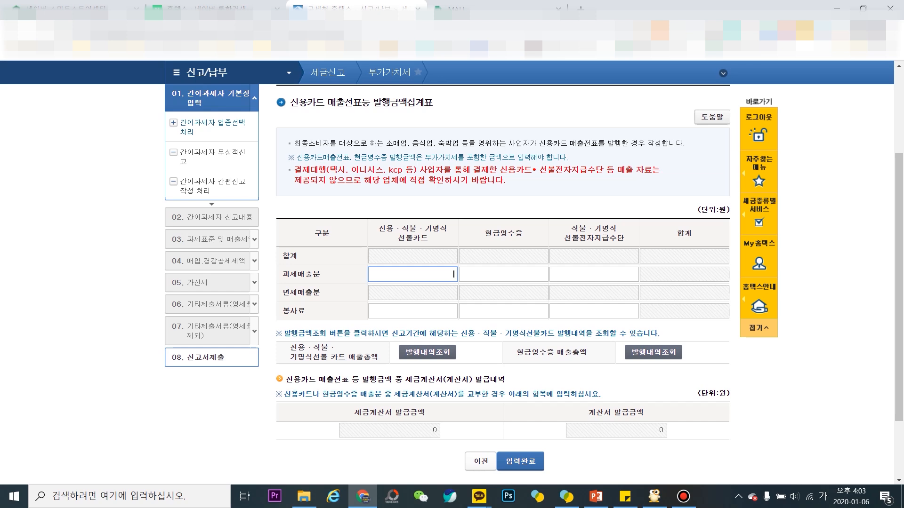
left_click(504, 274)
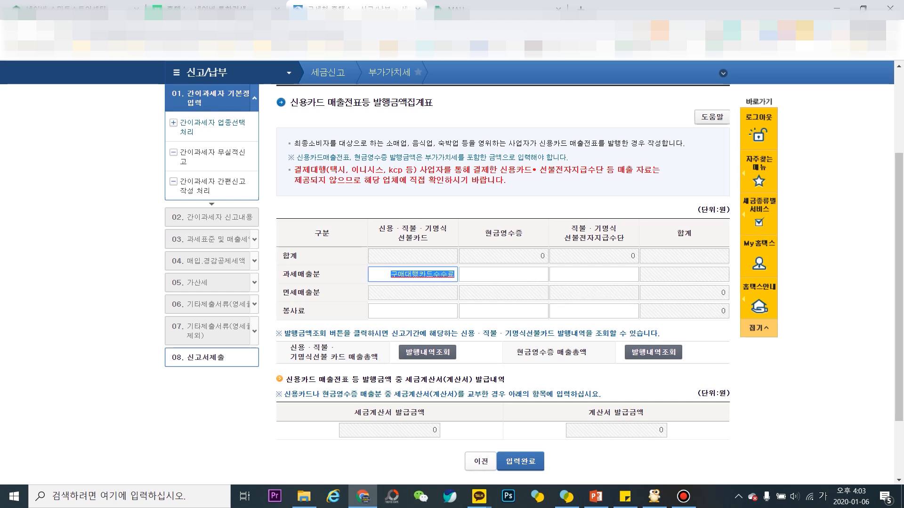
type("구매대해")
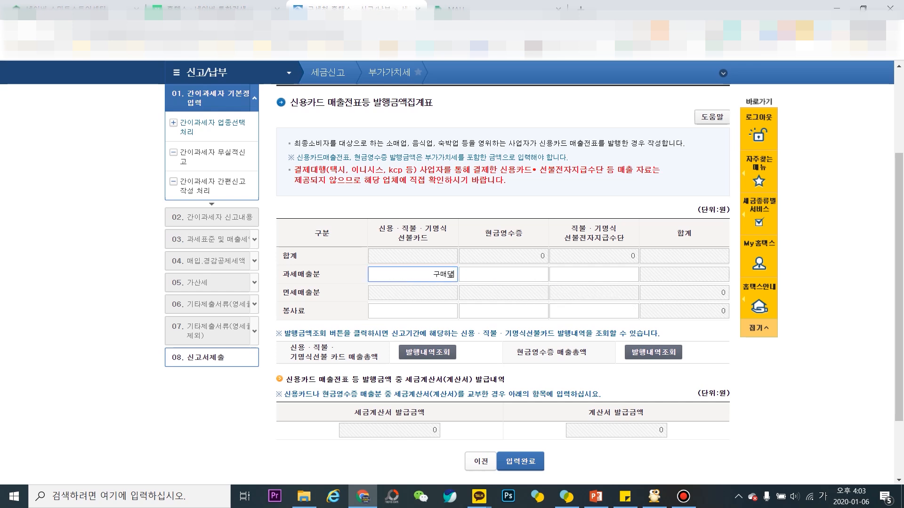
type("행수수료카드결제건")
key("Tab")
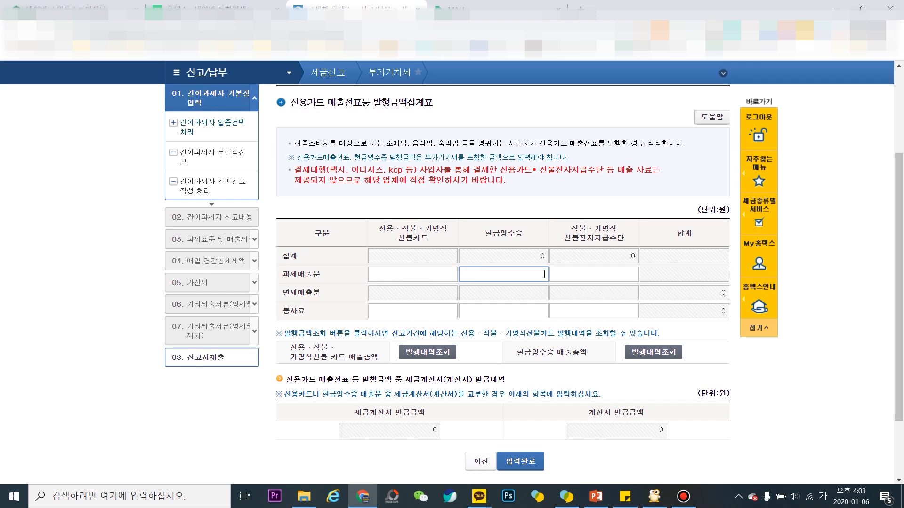
type("구매댛행수수료인데회금결제건")
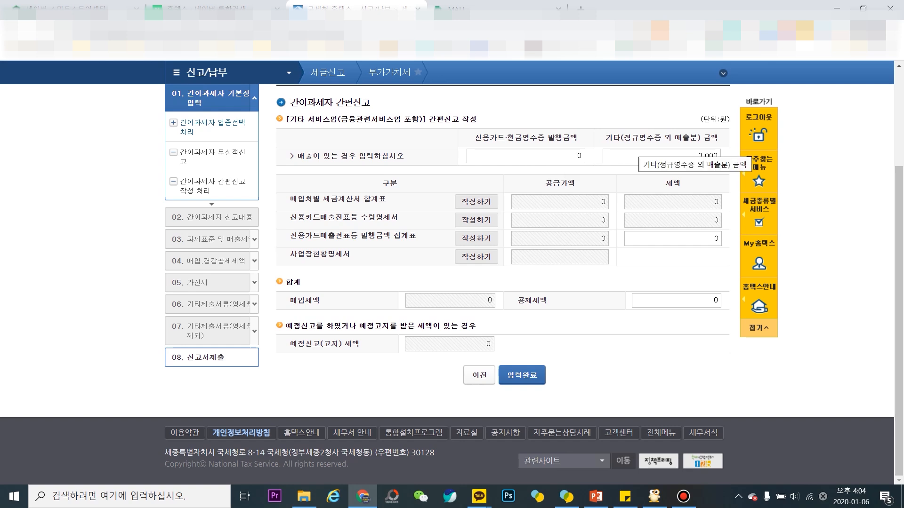
Select the 기타(정규영수증 외 매출분) 금액 value in the simplified filing.
left_click(637, 156)
left_click(700, 155)
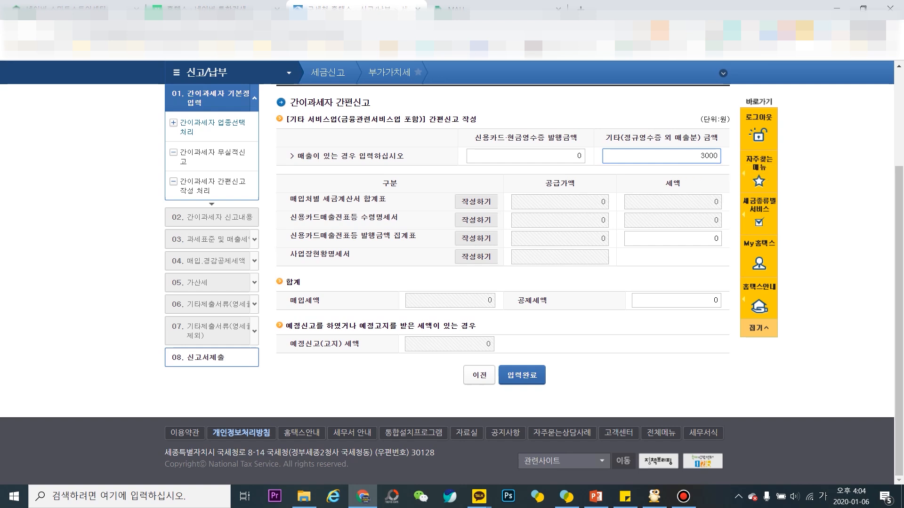
double_click(693, 155)
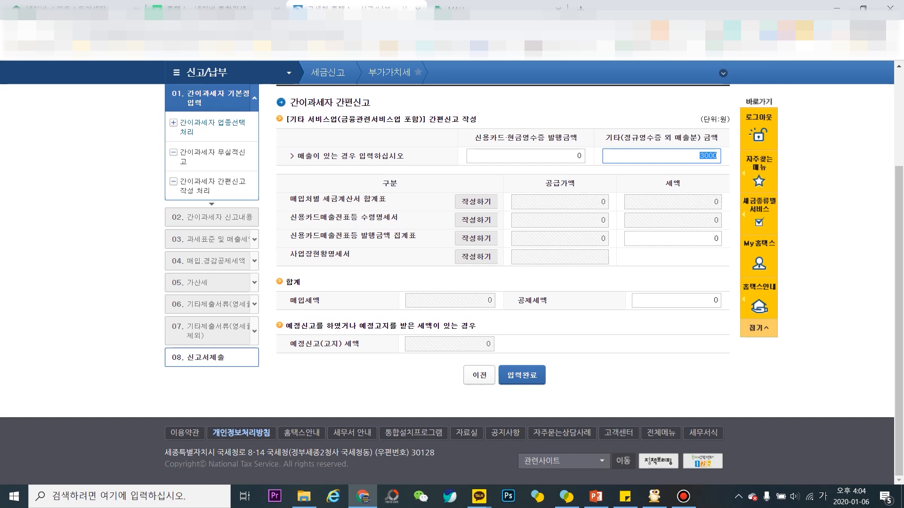